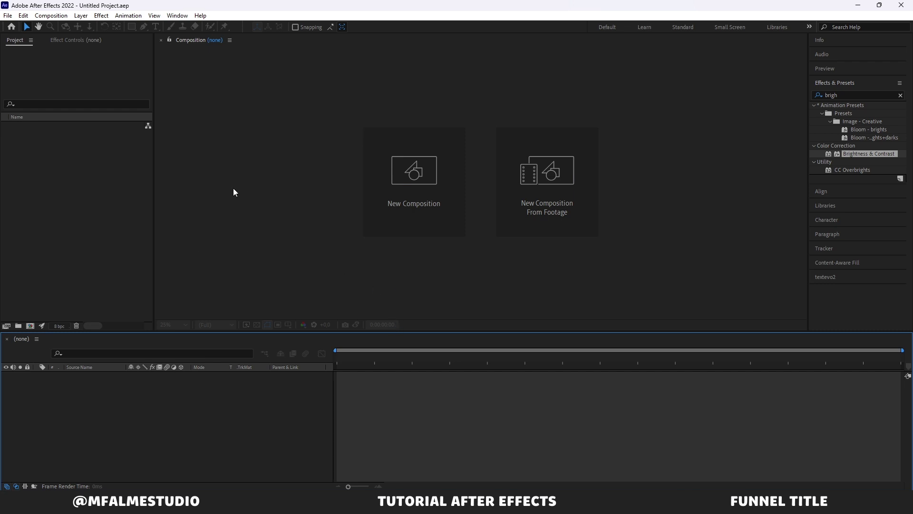
# Step: Create a new composition 1920 px wide and 626 px high
pyautogui.click(54, 18)
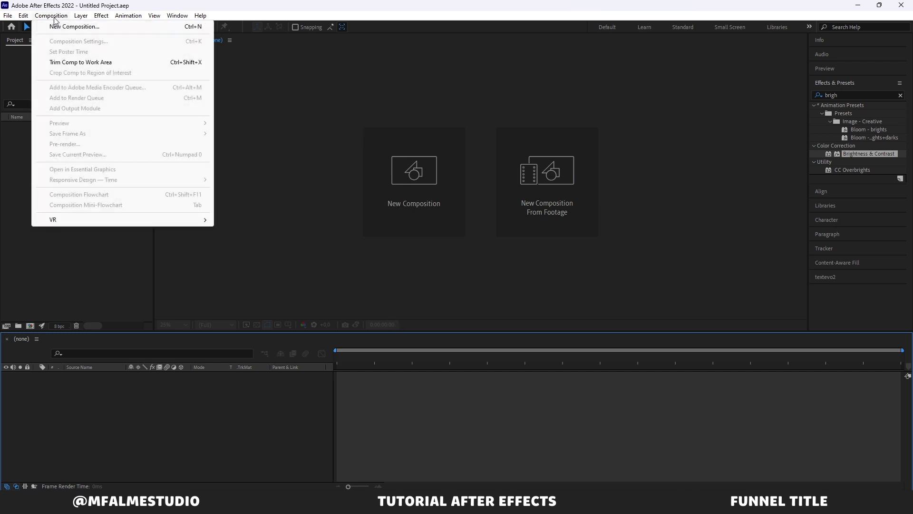
pyautogui.click(56, 26)
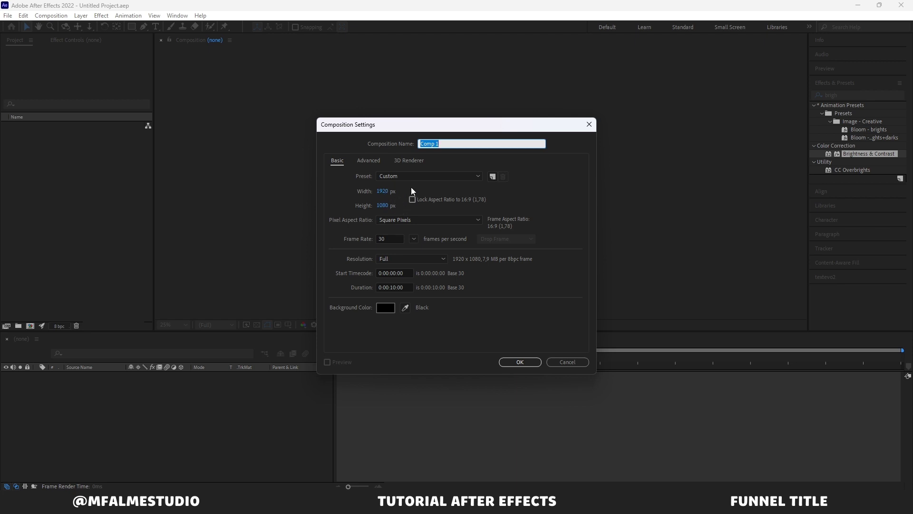
pyautogui.click(383, 205)
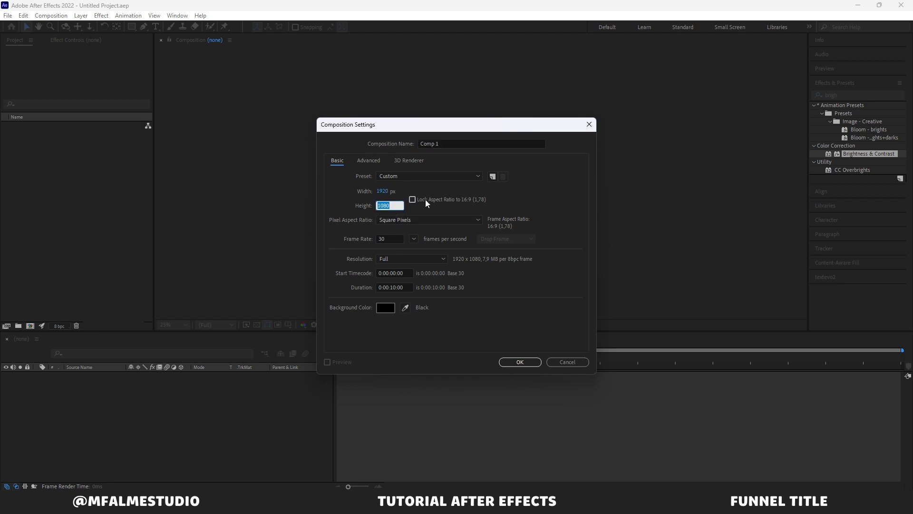
pyautogui.write('626')
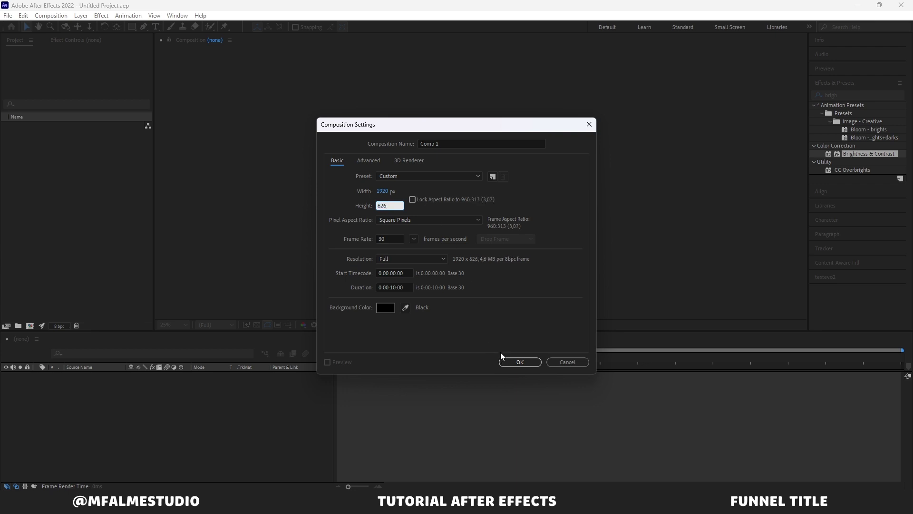
pyautogui.click(519, 361)
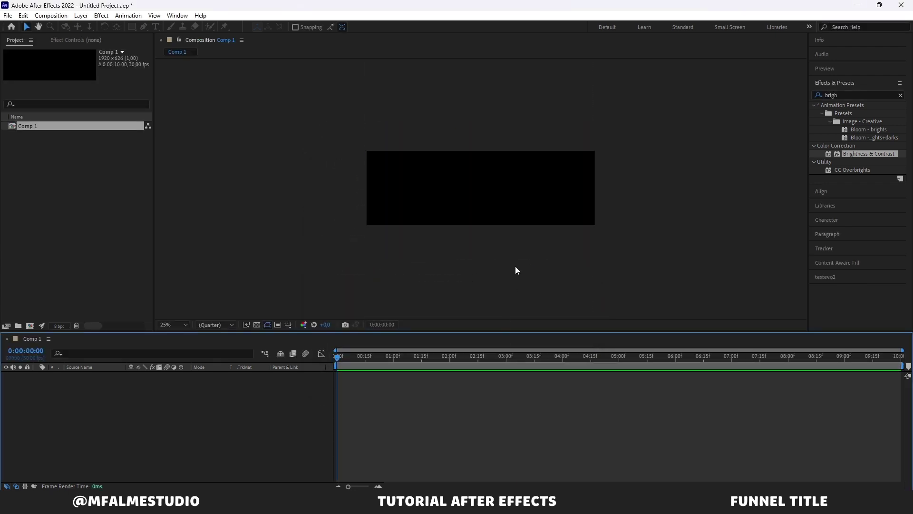
pyautogui.press(',')
pyautogui.press('.')
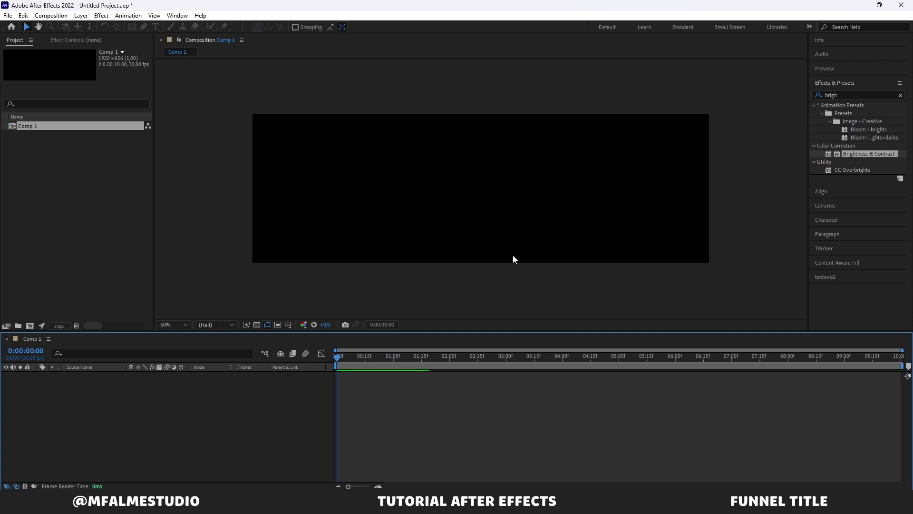
# Step: Import the logo image Asset 1.png into the project
pyautogui.click(711, 276)
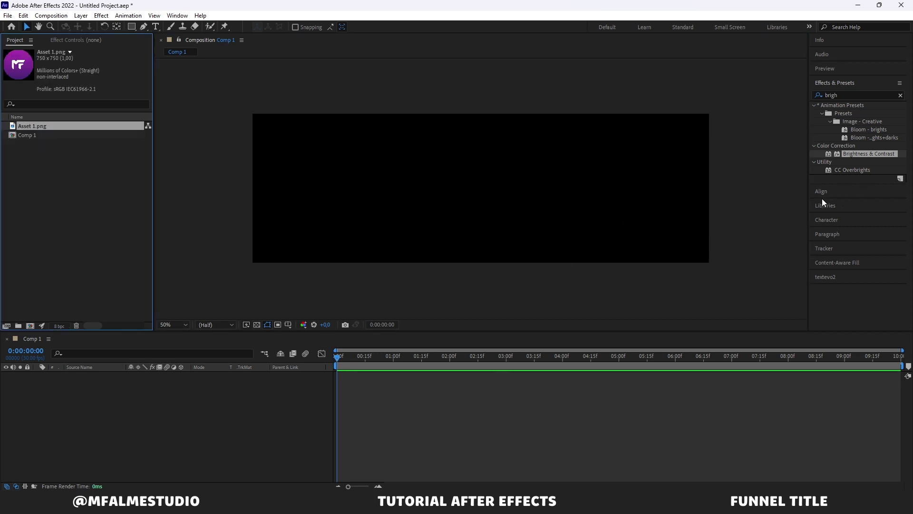
# Step: Add a text layer reading "MFALME STUDIO" in Montserrat Bold to the composition
pyautogui.click(826, 220)
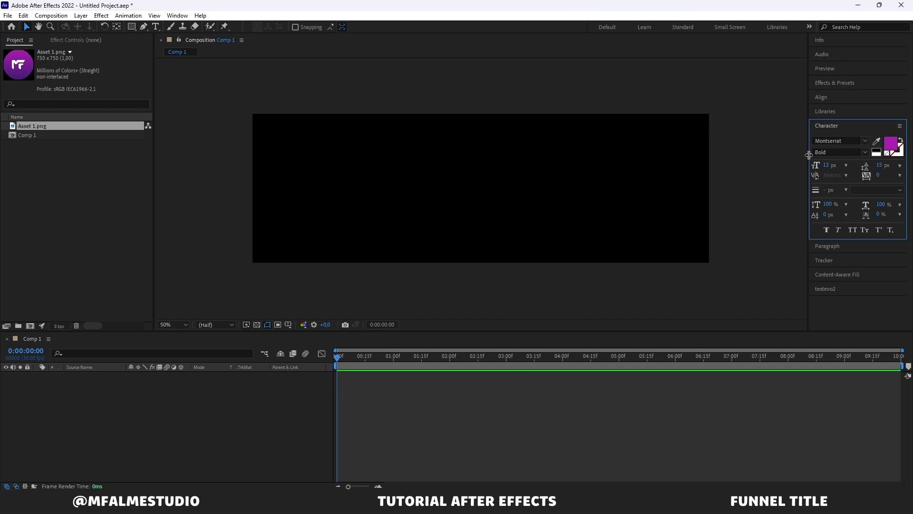
pyautogui.click(155, 27)
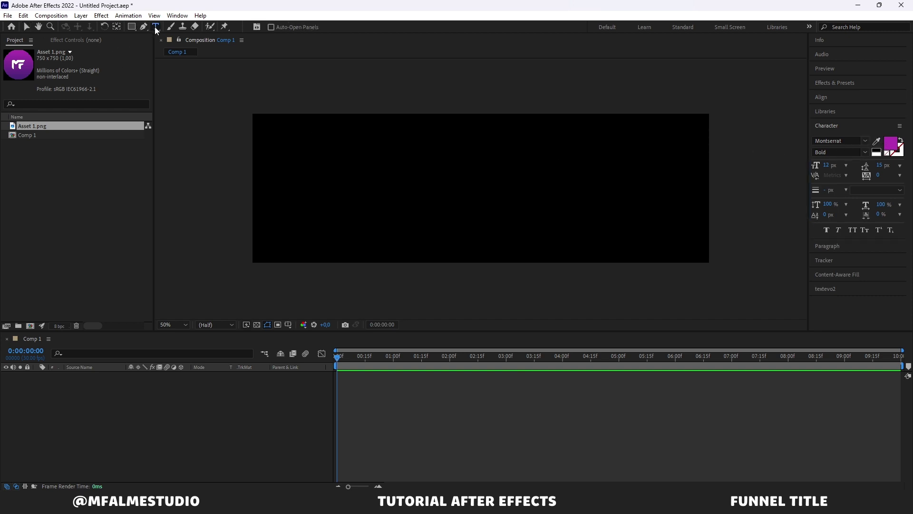
pyautogui.click(372, 141)
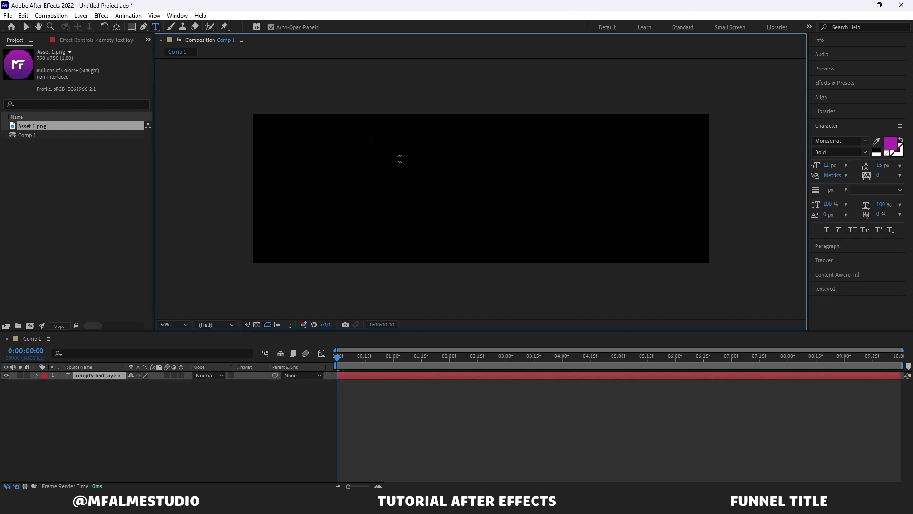
pyautogui.write('M')
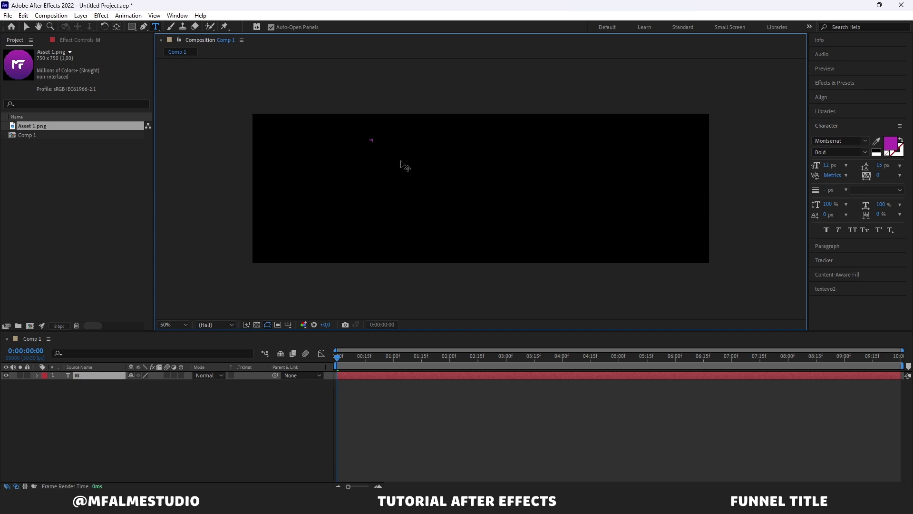
pyautogui.write('FALME STUDIO')
pyautogui.click(25, 27)
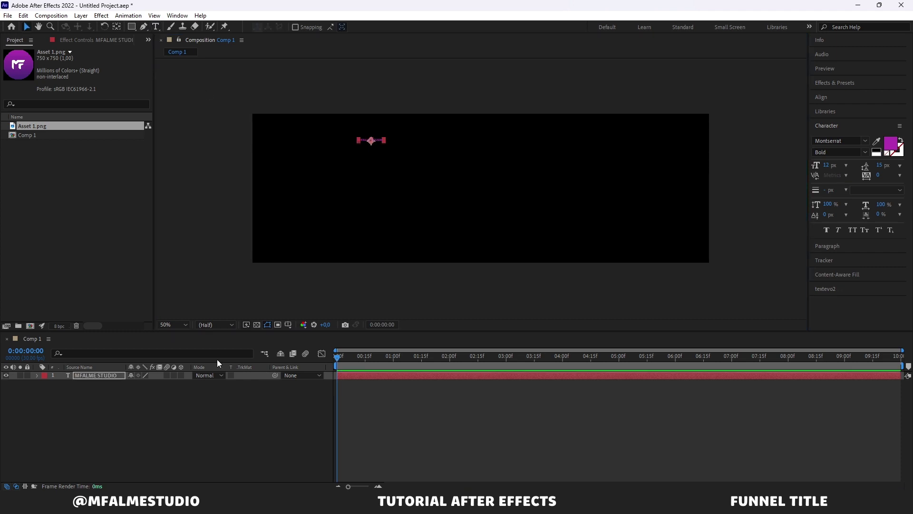
# Step: Scale the MFALME STUDIO text layer up to about 1124%
pyautogui.click(116, 375)
pyautogui.press('s')
pyautogui.moveTo(143, 383); pyautogui.dragTo(647, 406)
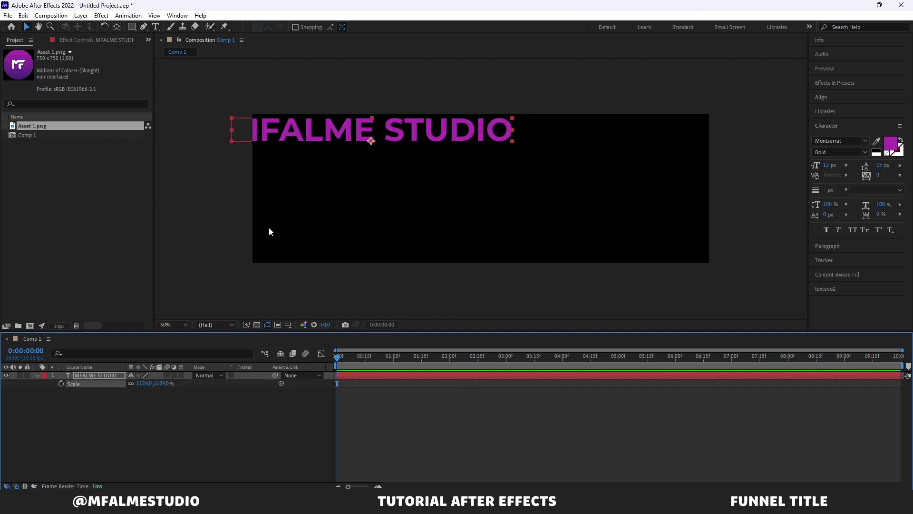
# Step: Centre the text layer's anchor point and align the text horizontally and vertically to the composition's centre
pyautogui.click(117, 28)
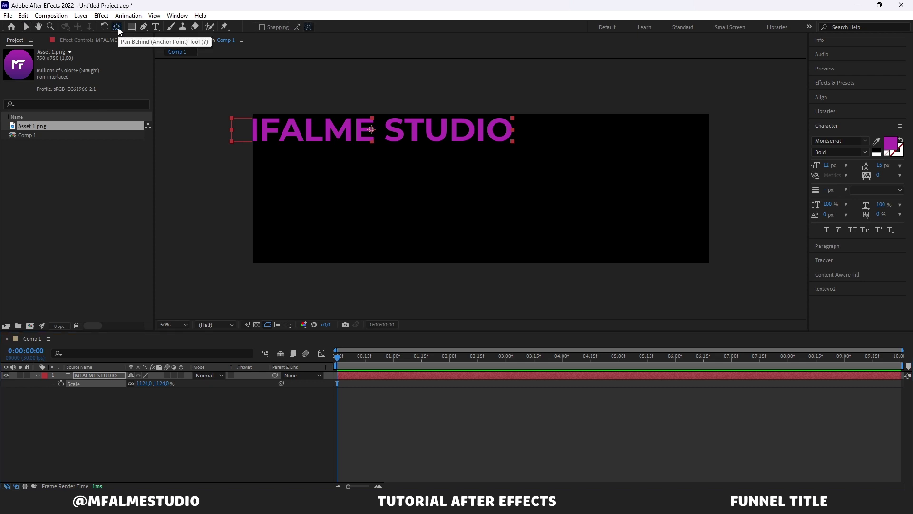
pyautogui.click(823, 98)
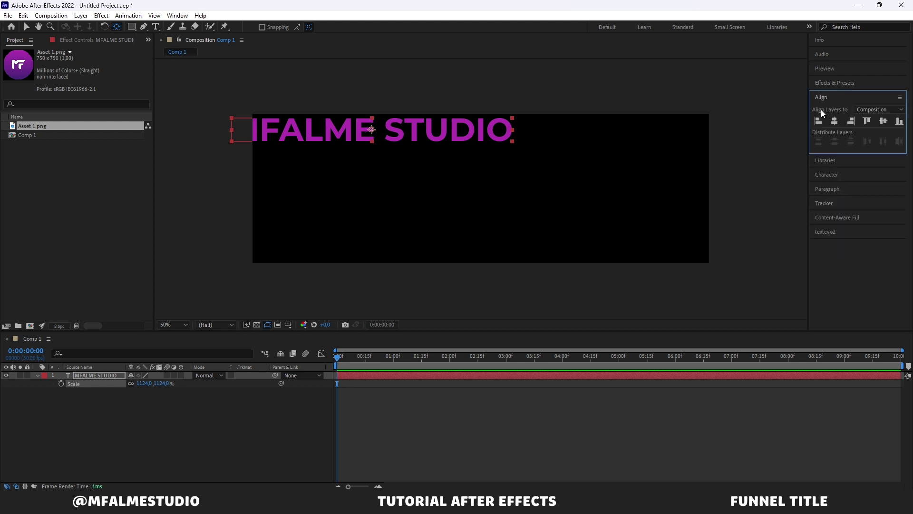
pyautogui.click(835, 122)
pyautogui.click(883, 121)
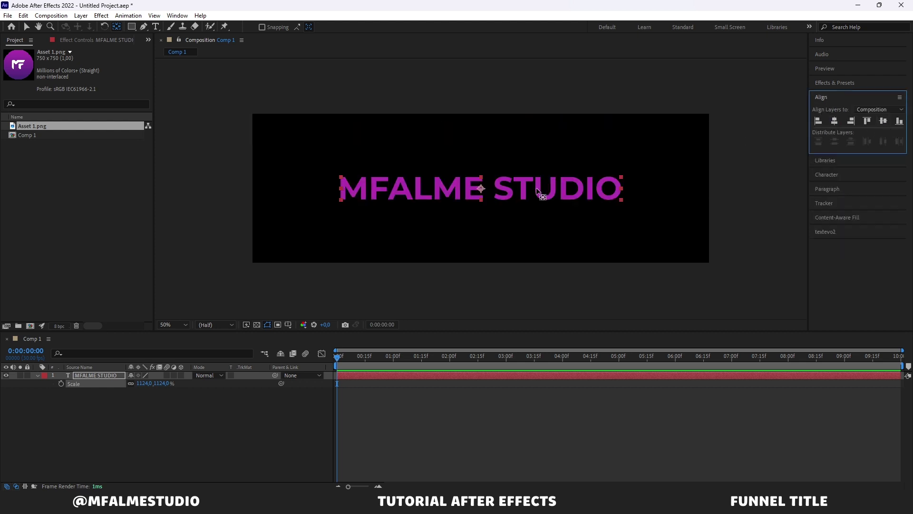
# Step: Move the text into the upper half of the frame and place a duplicate of it directly below in the lower half
pyautogui.press('v')
pyautogui.moveTo(526, 189); pyautogui.dragTo(531, 155)
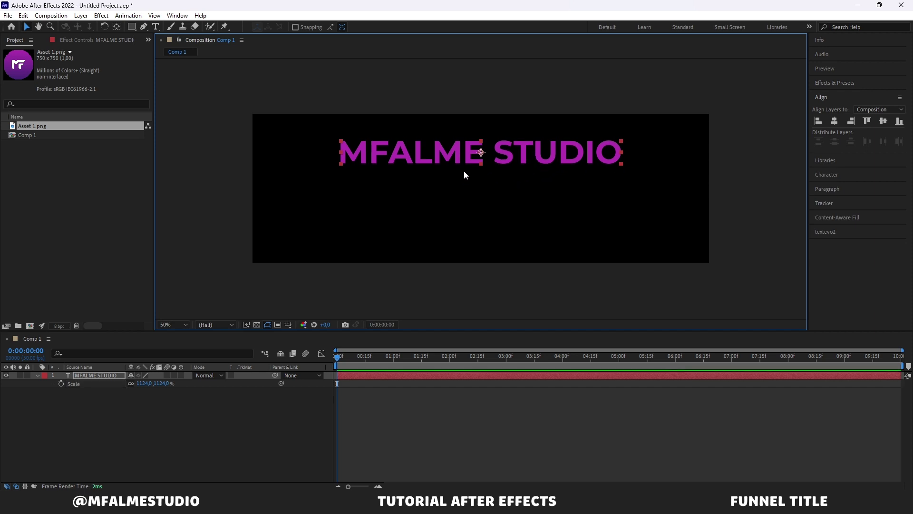
pyautogui.click(101, 377)
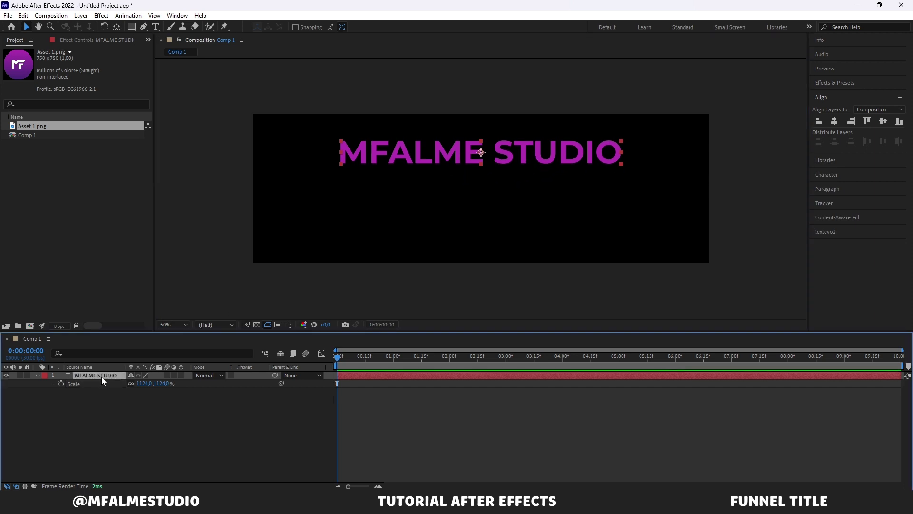
pyautogui.hotkey('ctrl', 'd')
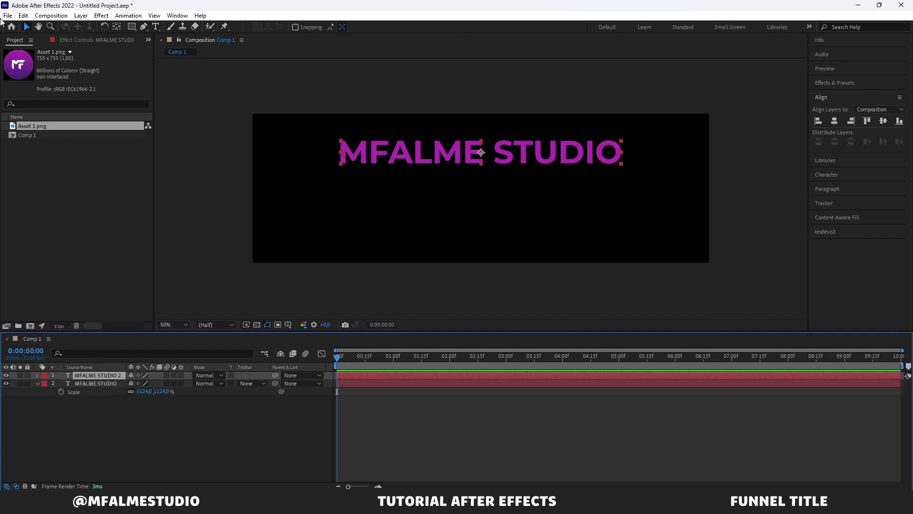
pyautogui.click(23, 15)
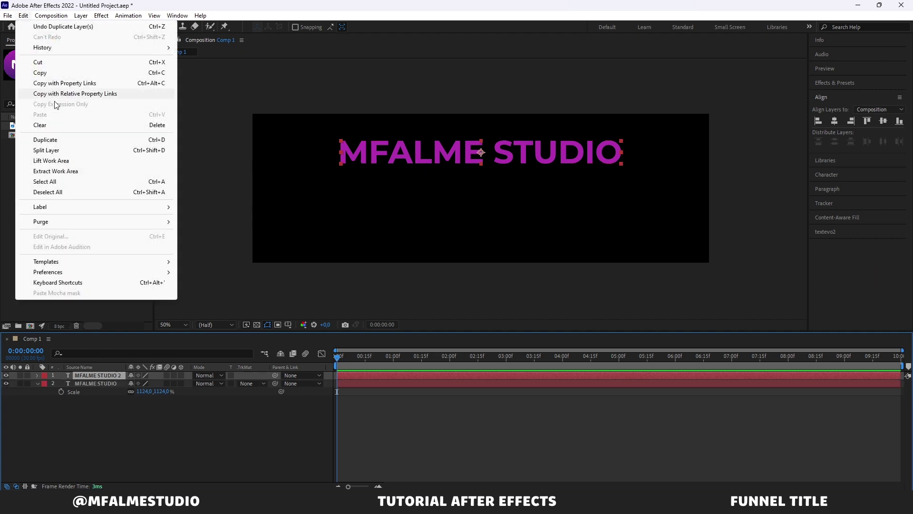
pyautogui.click(208, 168)
pyautogui.moveTo(447, 147); pyautogui.dragTo(455, 228)
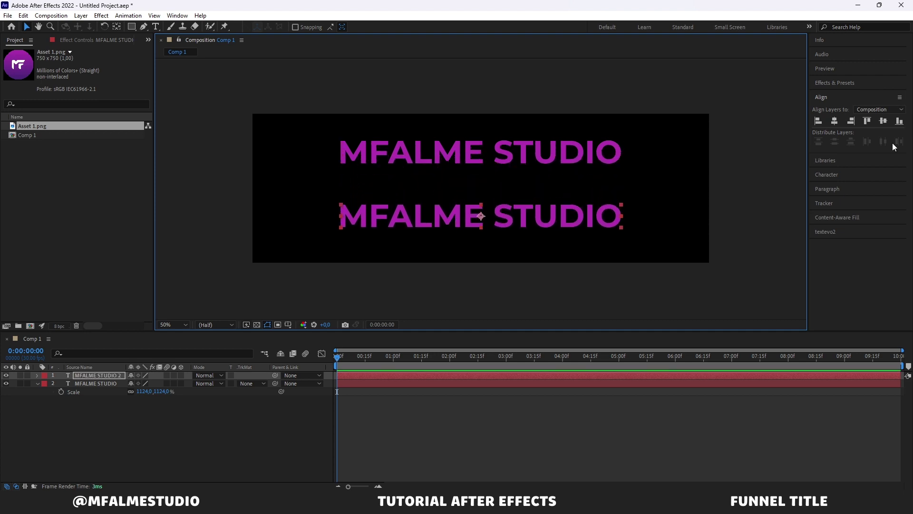
# Step: Recolour the lower text dark purple by sampling the bottom of the Asset 1.png logo
pyautogui.click(832, 162)
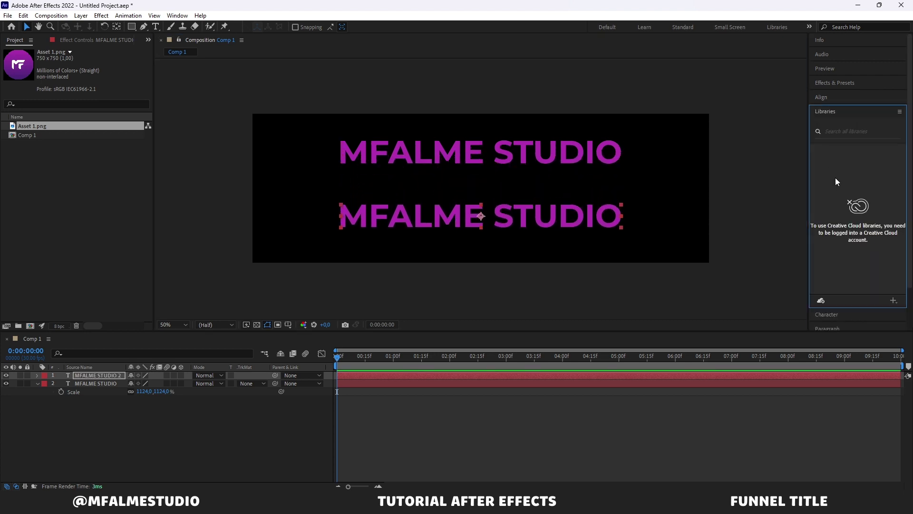
pyautogui.click(826, 86)
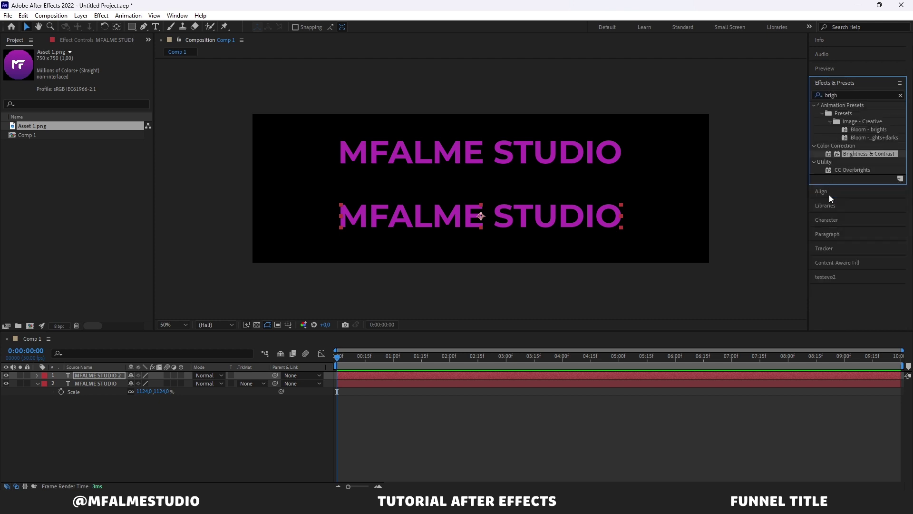
pyautogui.click(828, 221)
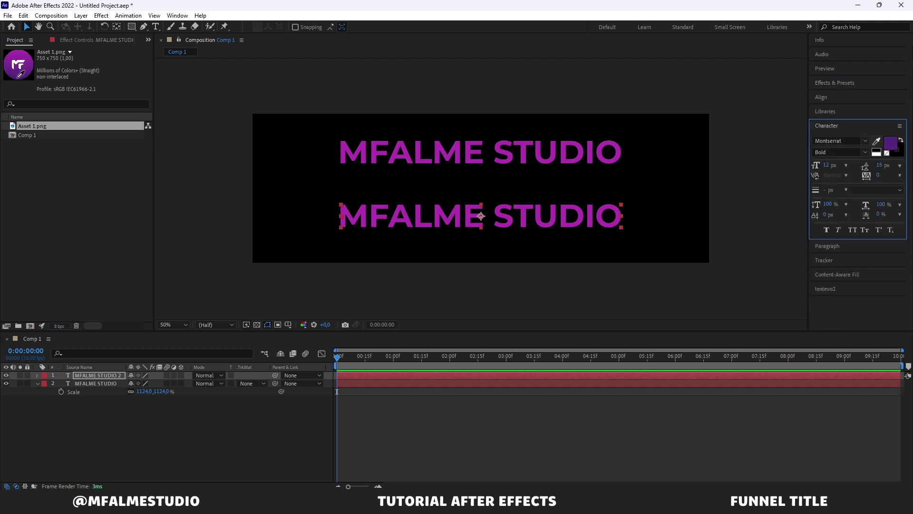
pyautogui.click(17, 76)
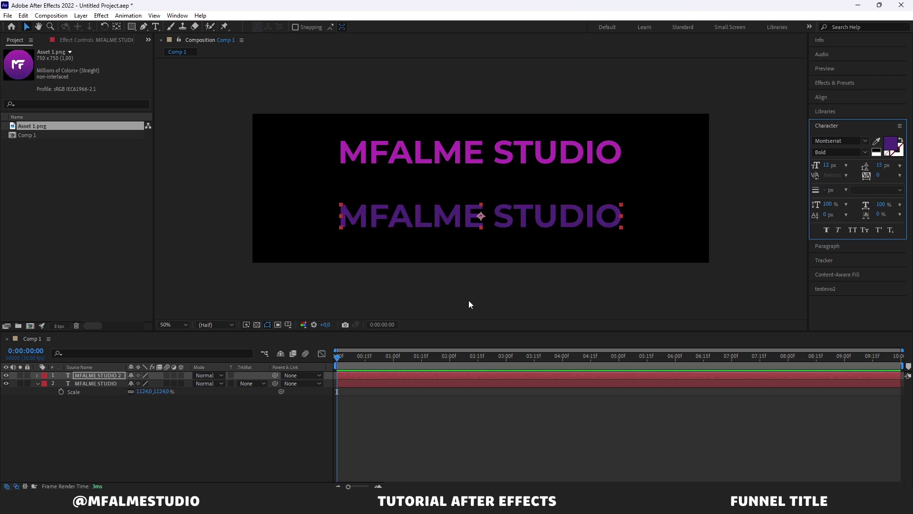
pyautogui.click(455, 310)
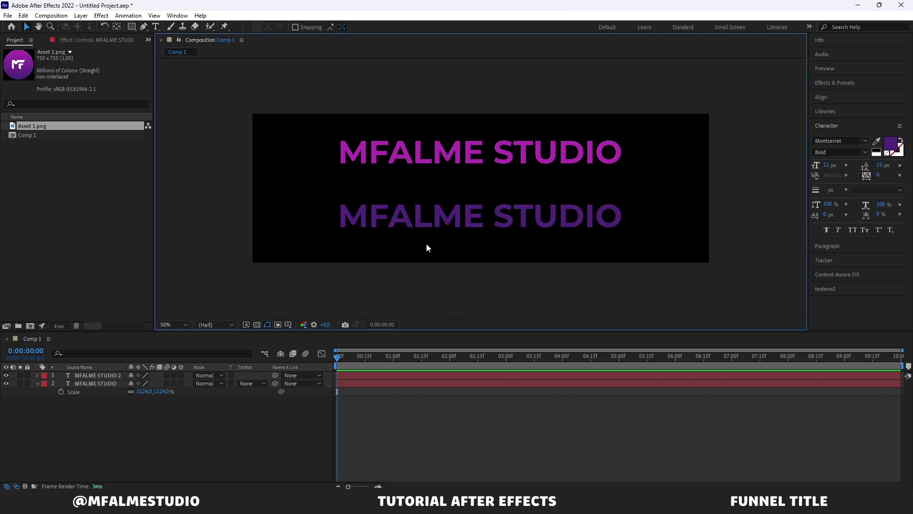
# Step: Draw a magenta rectangle across the lower half of the composition and place its shape layer beneath both text layers
pyautogui.click(134, 28)
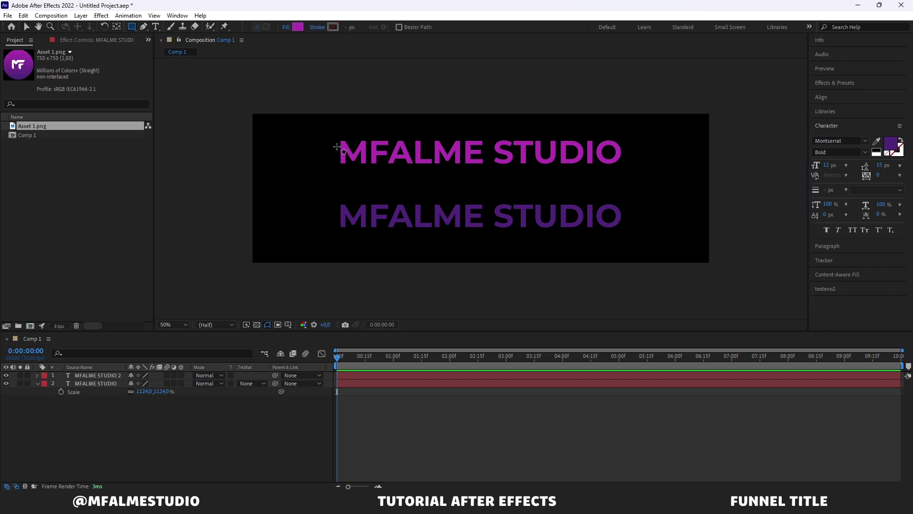
pyautogui.moveTo(252, 192)
pyautogui.mouseDown()
pyautogui.moveTo(299, 220)
pyautogui.moveTo(503, 257)
pyautogui.moveTo(685, 254)
pyautogui.moveTo(715, 265)
pyautogui.mouseUp()
pyautogui.press('v')
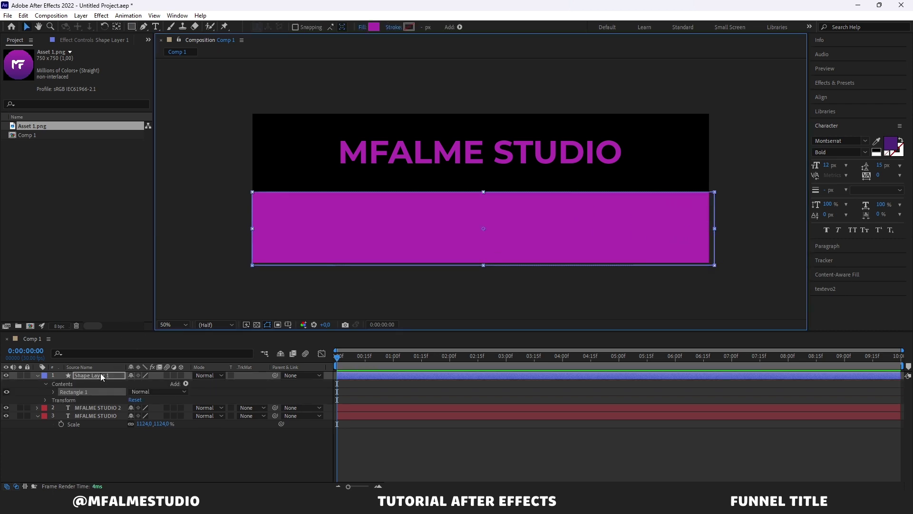
pyautogui.moveTo(101, 375); pyautogui.dragTo(113, 425)
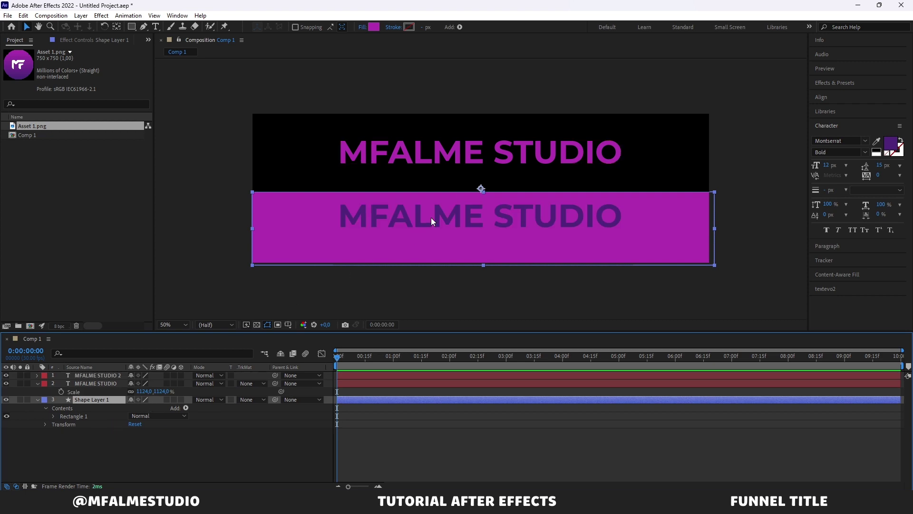
# Step: Show the Title/Action Safe guides and position the rectangle so its upper edge sits on the composition's horizontal centre line
pyautogui.moveTo(504, 243); pyautogui.dragTo(504, 254)
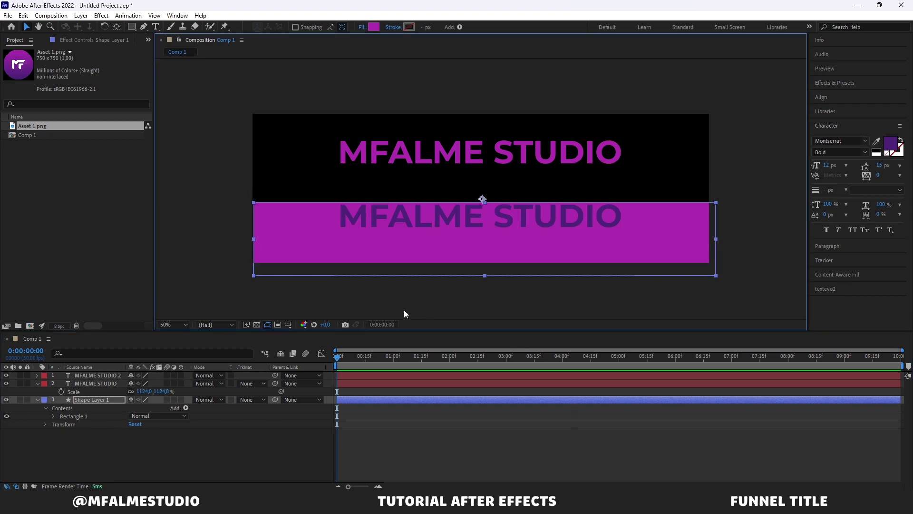
pyautogui.click(291, 325)
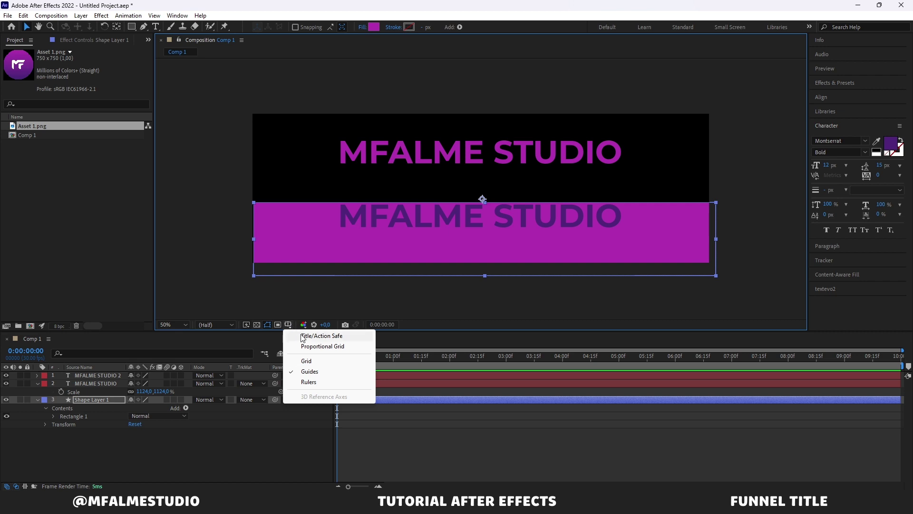
pyautogui.click(302, 336)
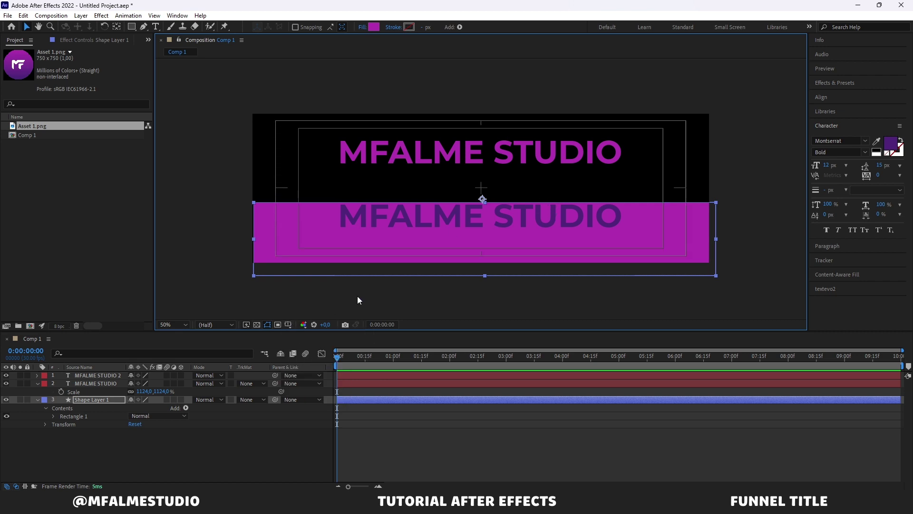
pyautogui.moveTo(507, 249); pyautogui.dragTo(507, 232)
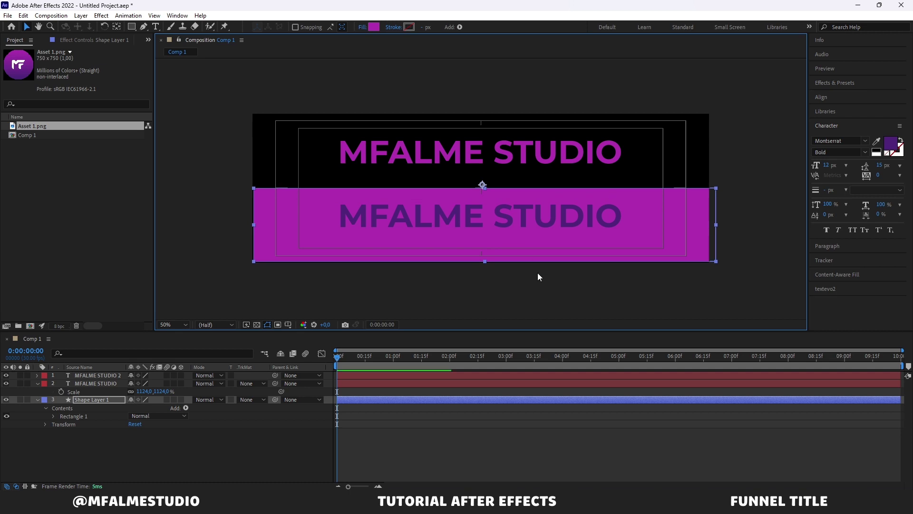
# Step: Move the dark purple text slightly down so it sits centred within the magenta rectangle
pyautogui.click(500, 301)
pyautogui.click(487, 213)
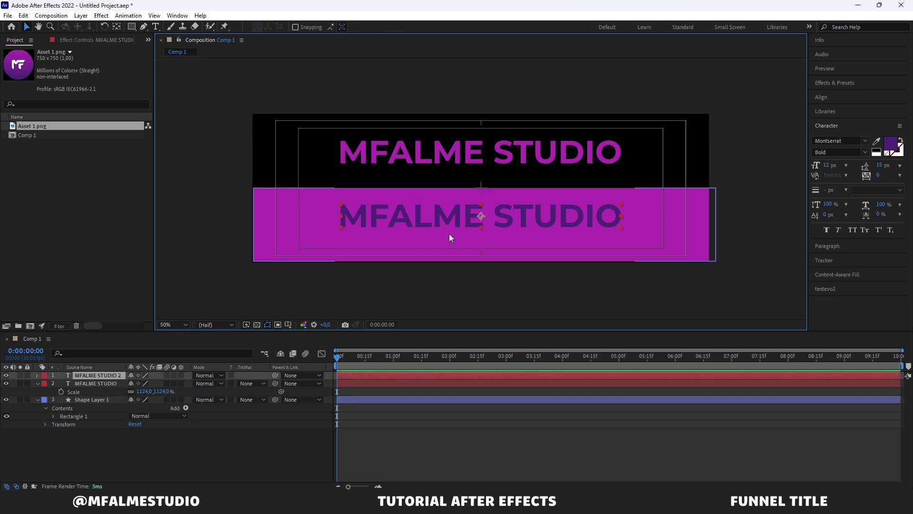
pyautogui.moveTo(462, 216); pyautogui.dragTo(467, 220)
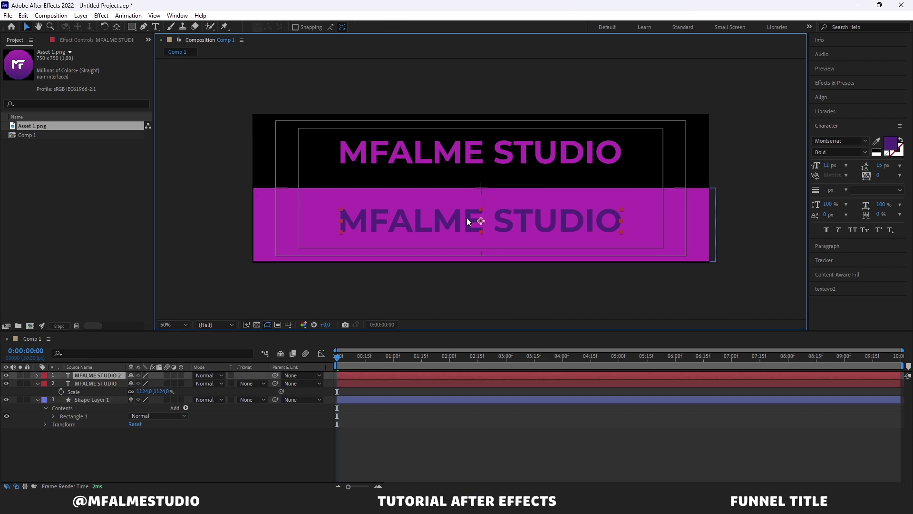
# Step: Nudge the dark purple text down by a few small increments inside the magenta rectangle
pyautogui.press('Down')
pyautogui.press('Down')
pyautogui.press('Down')
pyautogui.press('Down')
pyautogui.press('Down')
pyautogui.press('Down')
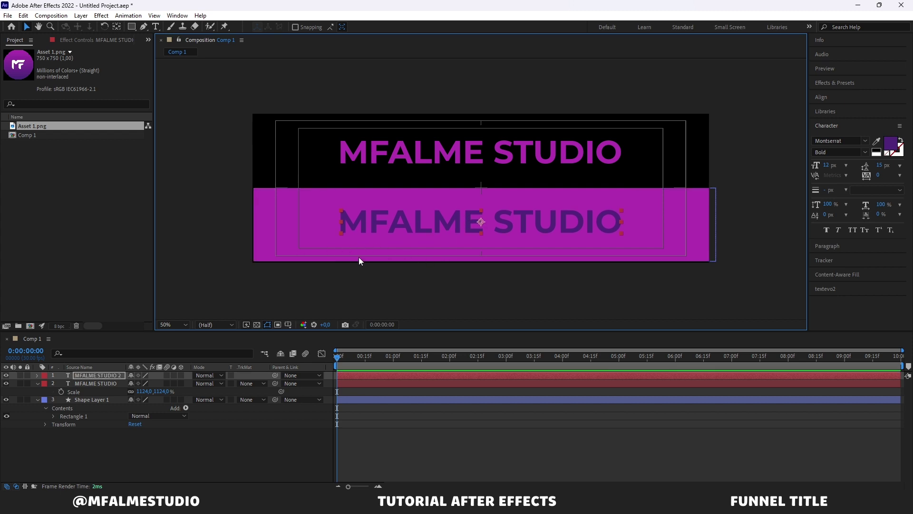
# Step: Duplicate the magenta rectangle's shape layer and move the copy up to cover the composition's upper half
pyautogui.click(85, 400)
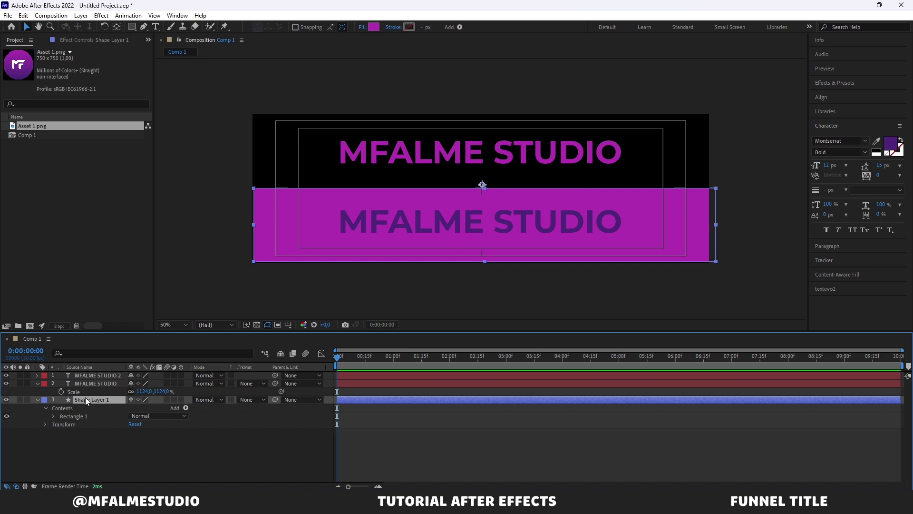
pyautogui.hotkey('ctrl', 'd')
pyautogui.moveTo(432, 247); pyautogui.dragTo(432, 176)
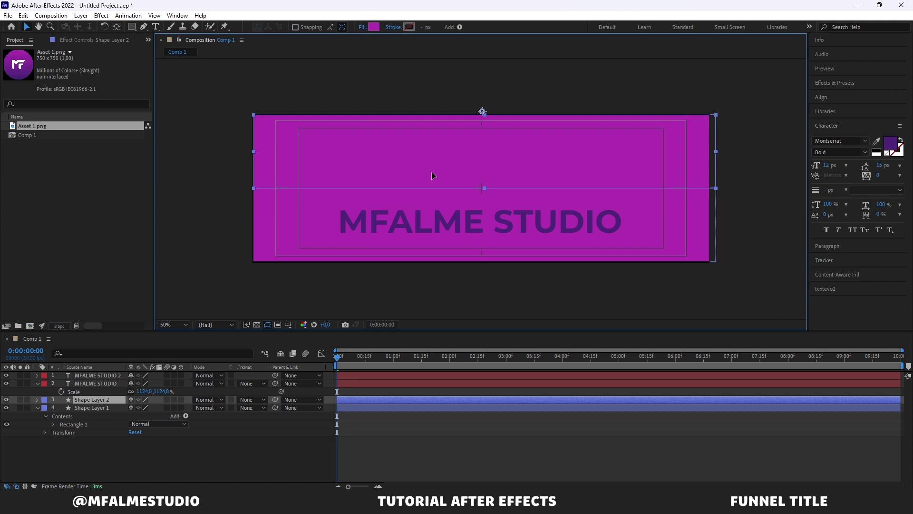
# Step: Recolour the upper rectangle dark purple (4A2578) by sampling the bottom of the Asset 1.png logo
pyautogui.click(376, 27)
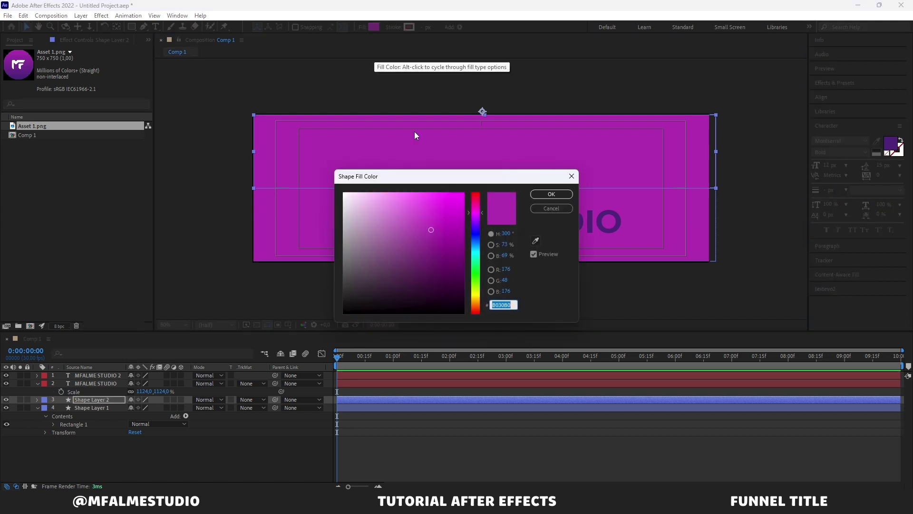
pyautogui.click(535, 240)
pyautogui.click(19, 74)
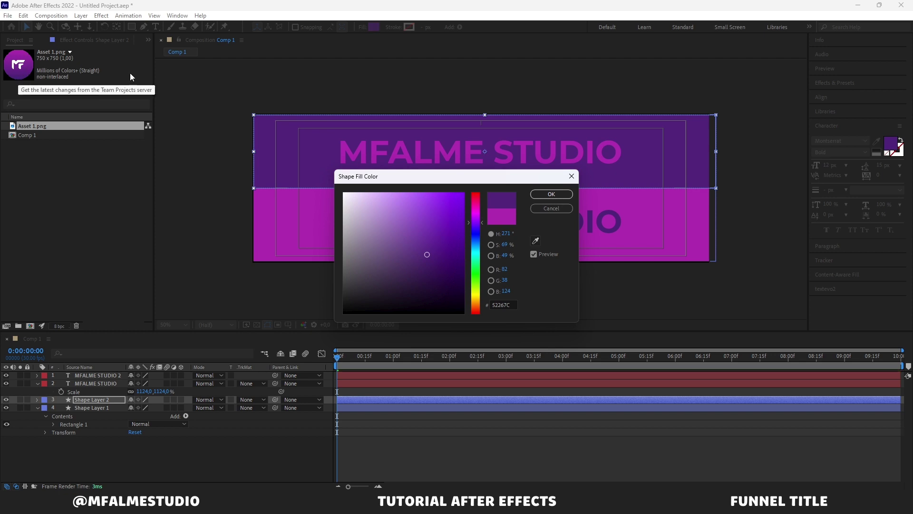
pyautogui.click(536, 241)
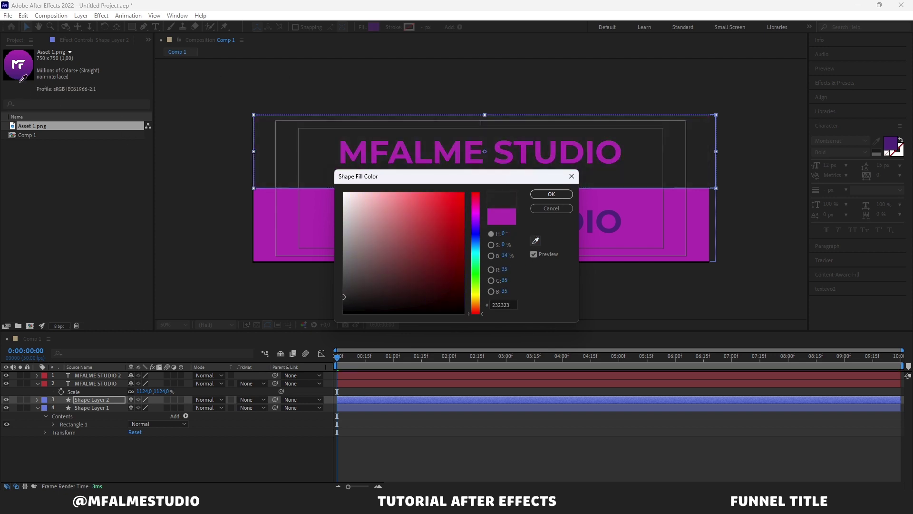
pyautogui.click(20, 78)
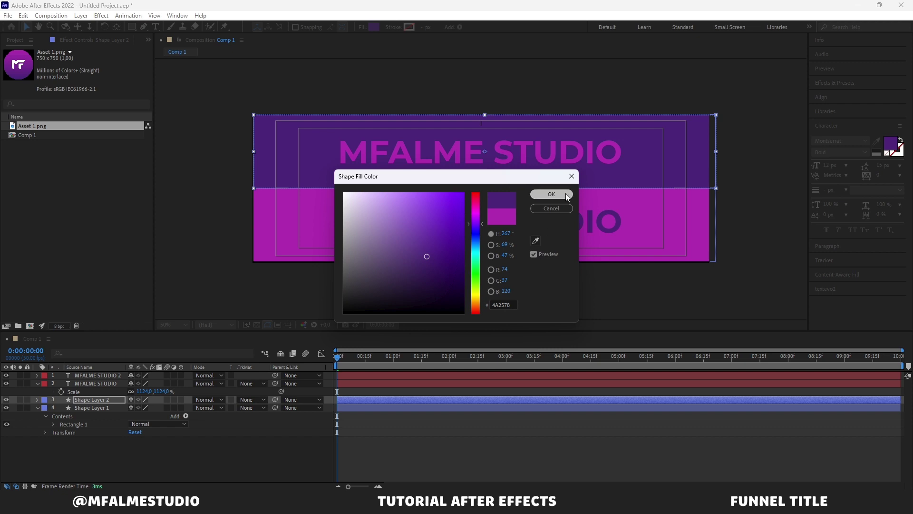
pyautogui.click(551, 194)
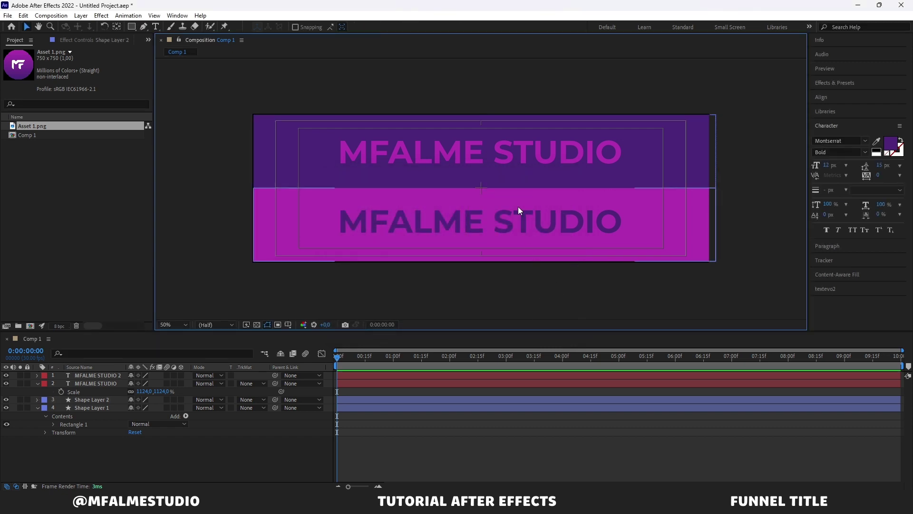
# Step: Move the magenta text slightly down in the upper rectangle and hide the Title/Action Safe guides
pyautogui.click(507, 153)
pyautogui.moveTo(507, 153); pyautogui.dragTo(509, 157)
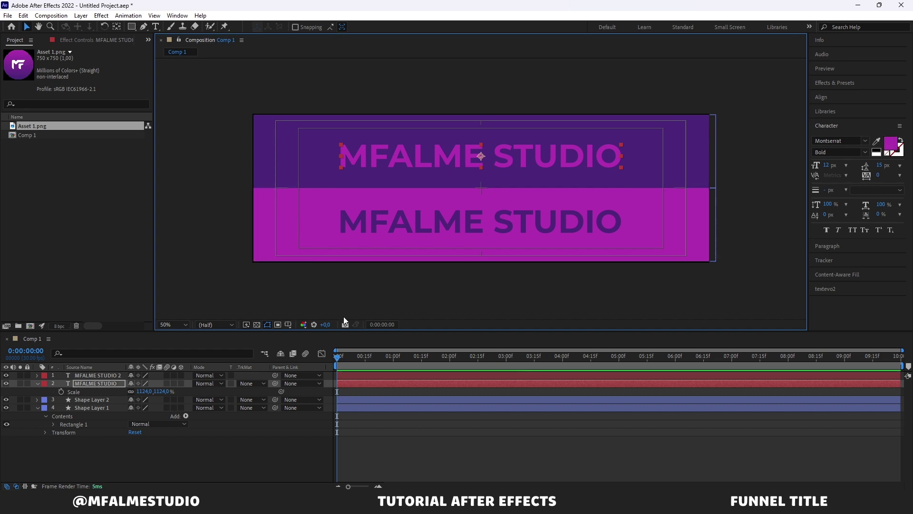
pyautogui.click(292, 327)
pyautogui.click(328, 335)
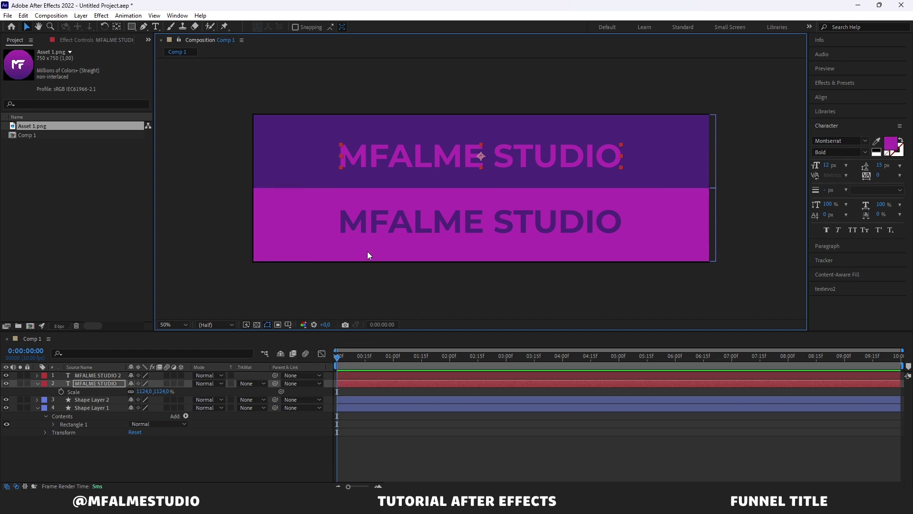
# Step: Centre the magenta text vertically in the upper rectangle and the dark purple text in the lower one
pyautogui.moveTo(499, 162); pyautogui.dragTo(500, 156)
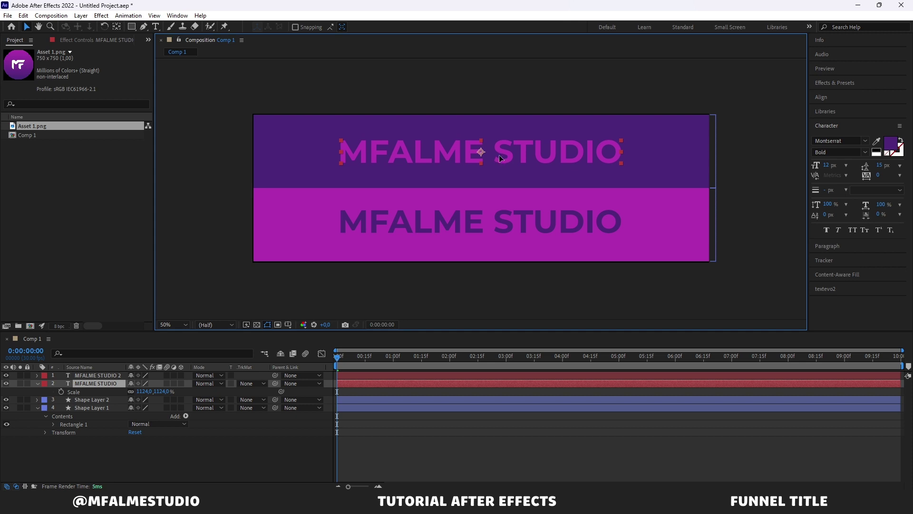
pyautogui.click(509, 221)
pyautogui.moveTo(509, 221); pyautogui.dragTo(510, 228)
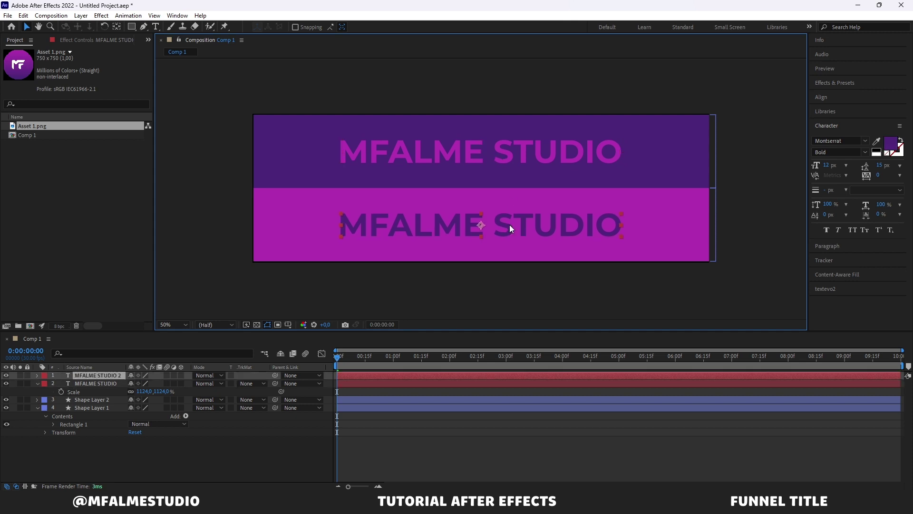
pyautogui.click(570, 313)
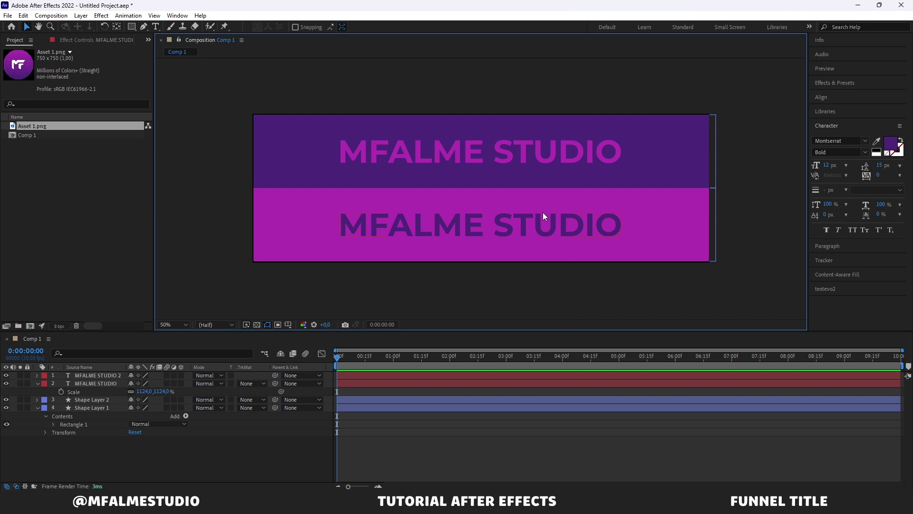
pyautogui.press(',')
pyautogui.press('.')
pyautogui.press(',')
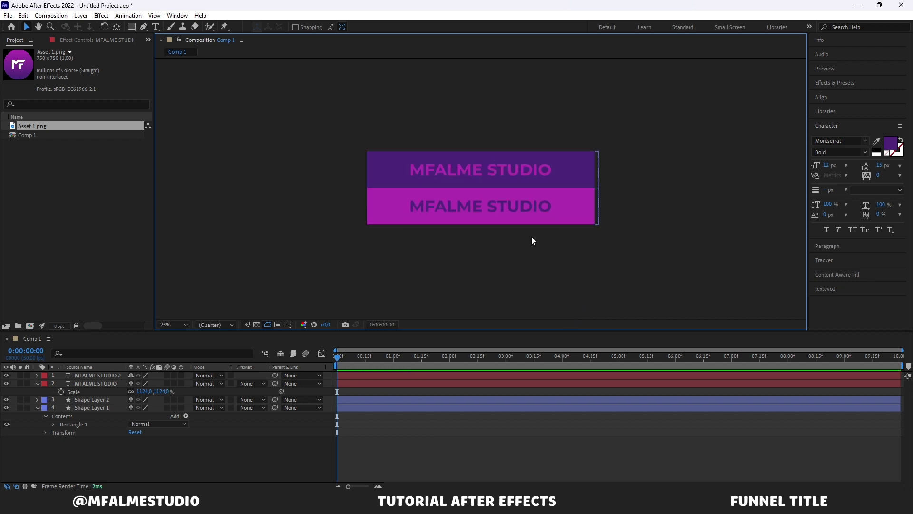
pyautogui.click(291, 324)
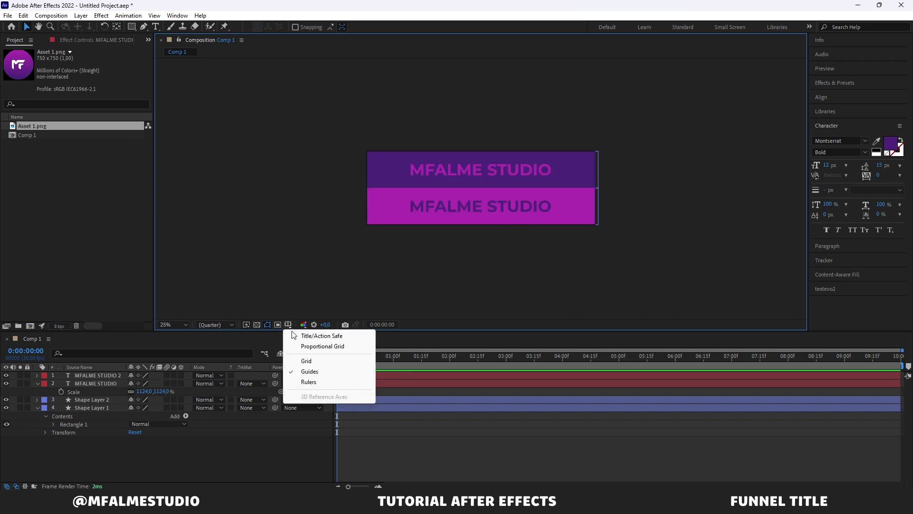
pyautogui.click(350, 243)
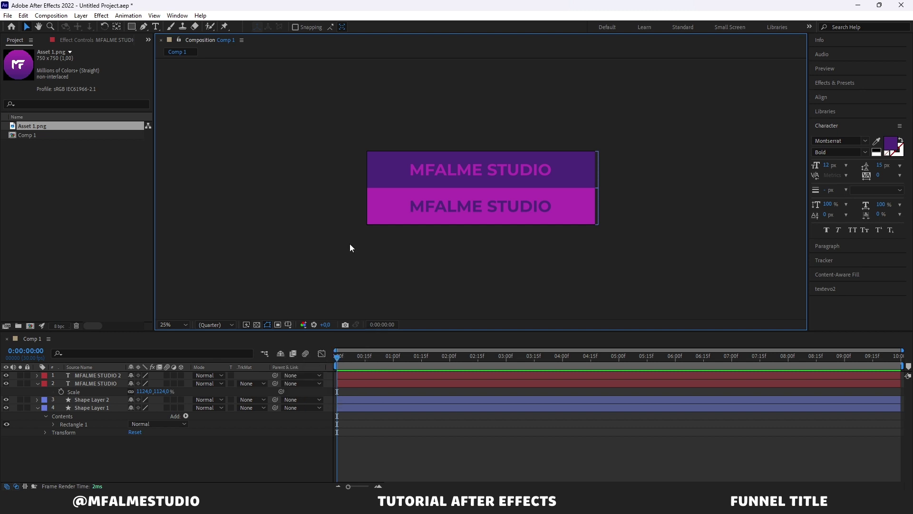
pyautogui.press('.')
pyautogui.press(',')
# Step: Scale both MFALME STUDIO text layers up together to 1598%
pyautogui.click(502, 167)
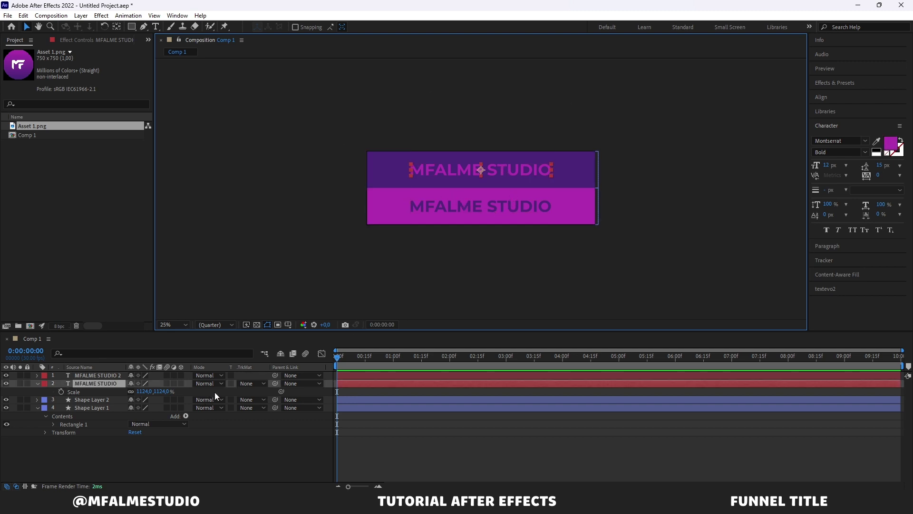
pyautogui.keyDown('shift'); pyautogui.click(105, 376); pyautogui.keyUp('shift')
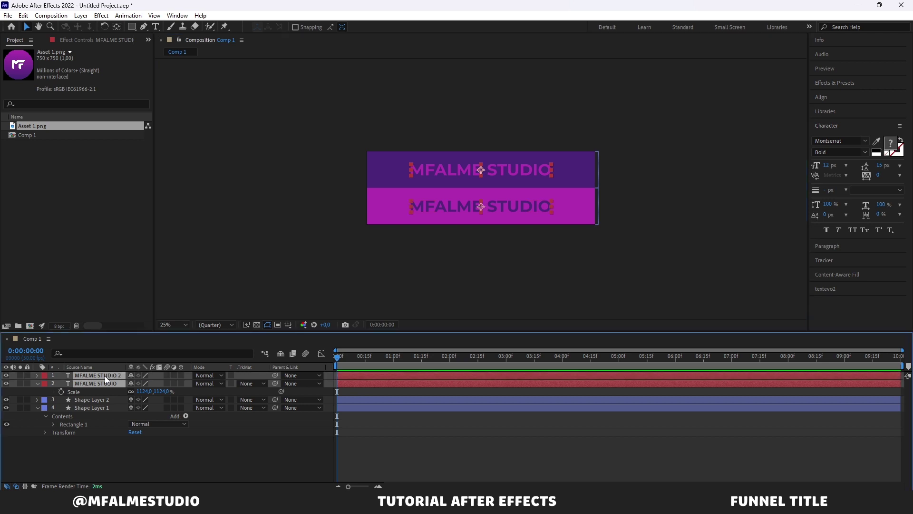
pyautogui.press('s')
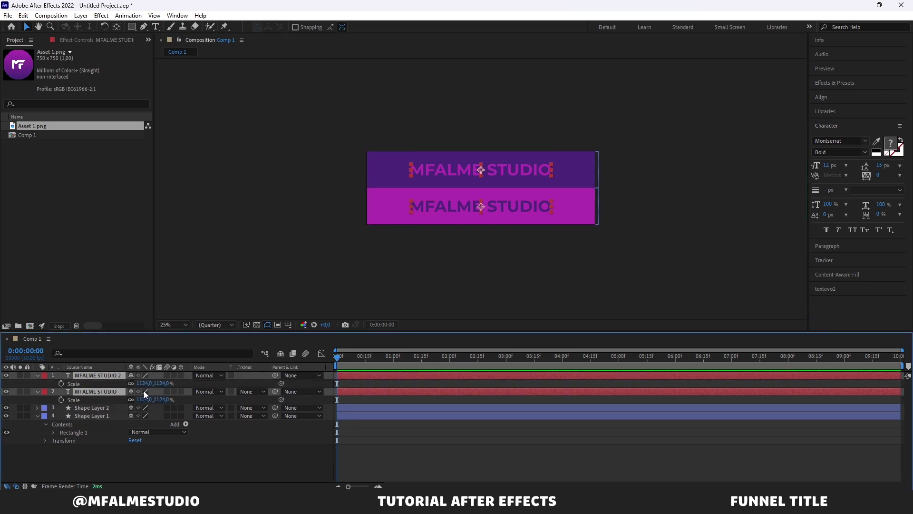
pyautogui.moveTo(141, 384); pyautogui.dragTo(345, 365)
pyautogui.click(542, 417)
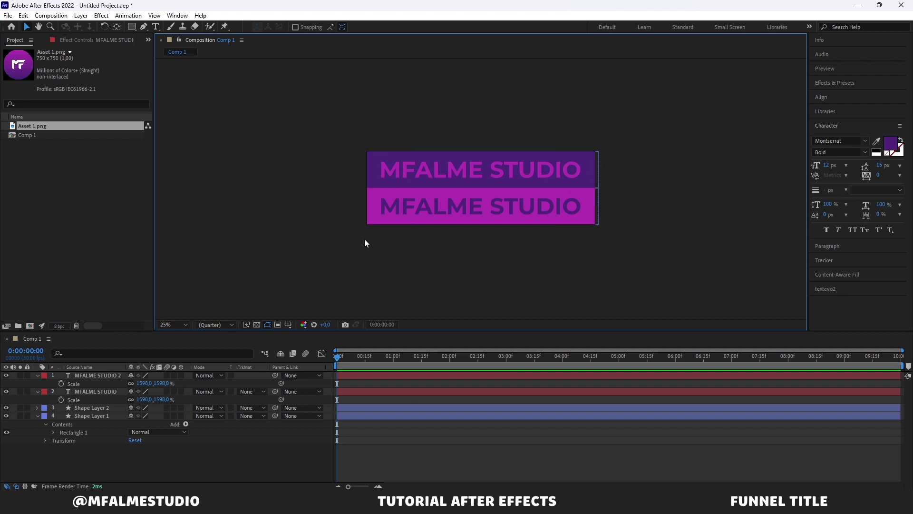
# Step: Create a new composition 1920 px wide and 7000 px high
pyautogui.click(50, 15)
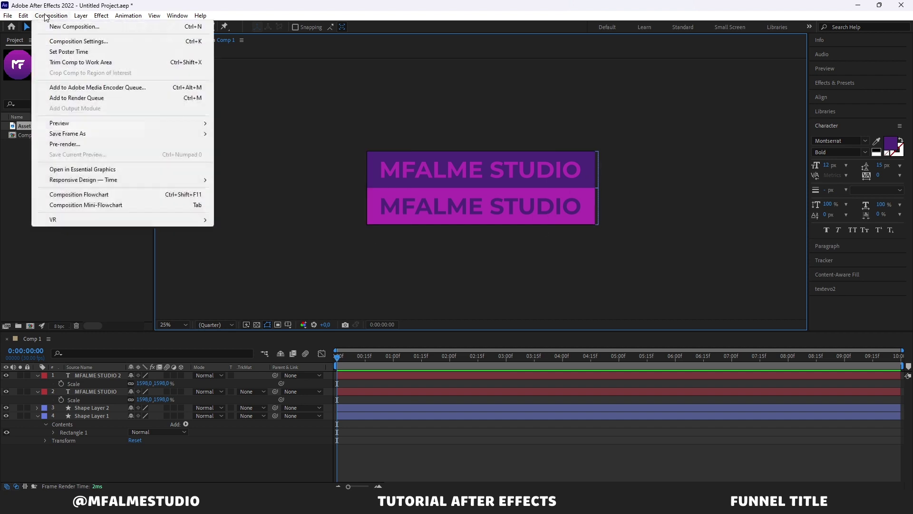
pyautogui.click(50, 27)
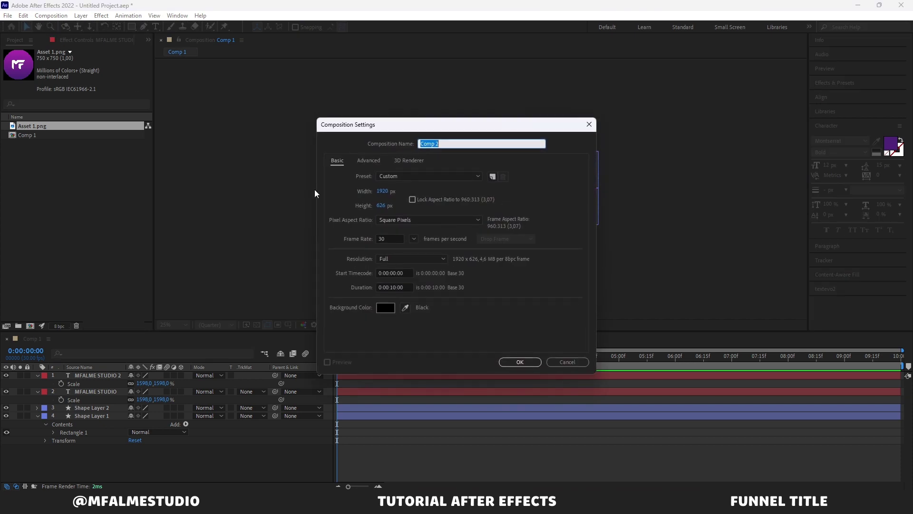
pyautogui.click(380, 207)
pyautogui.write('7000')
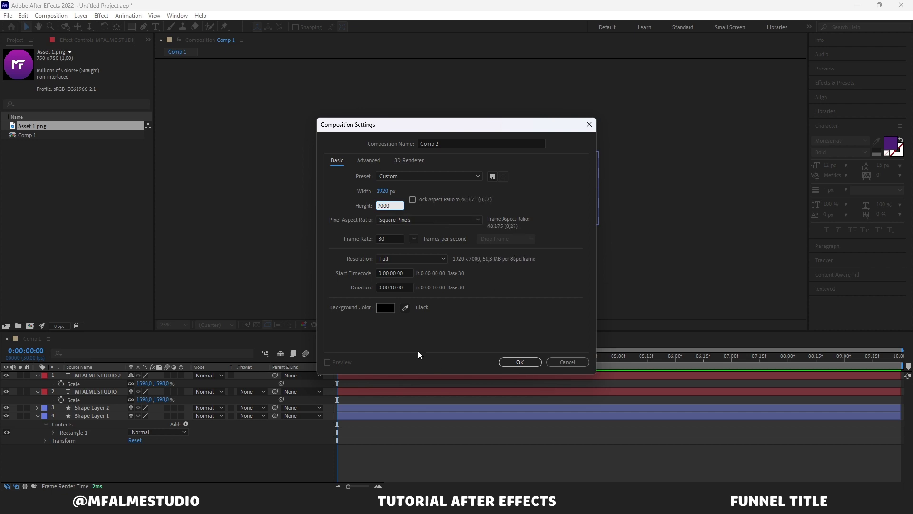
pyautogui.click(522, 362)
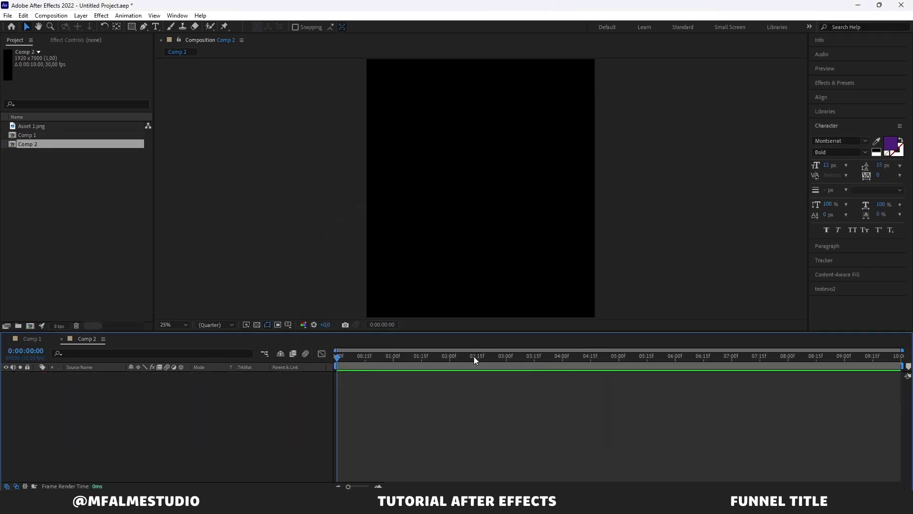
# Step: Add Comp 1 as a layer in the new tall composition, Comp 2
pyautogui.press(',')
pyautogui.press(',')
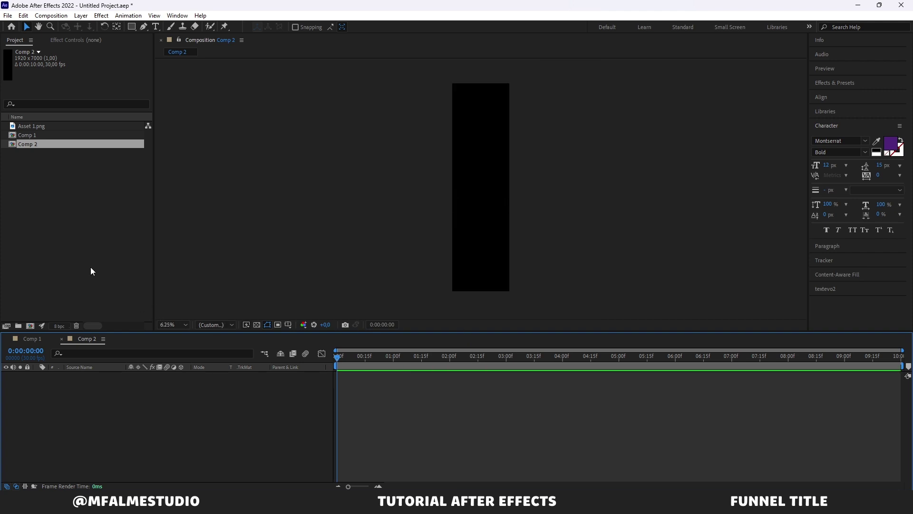
pyautogui.click(41, 136)
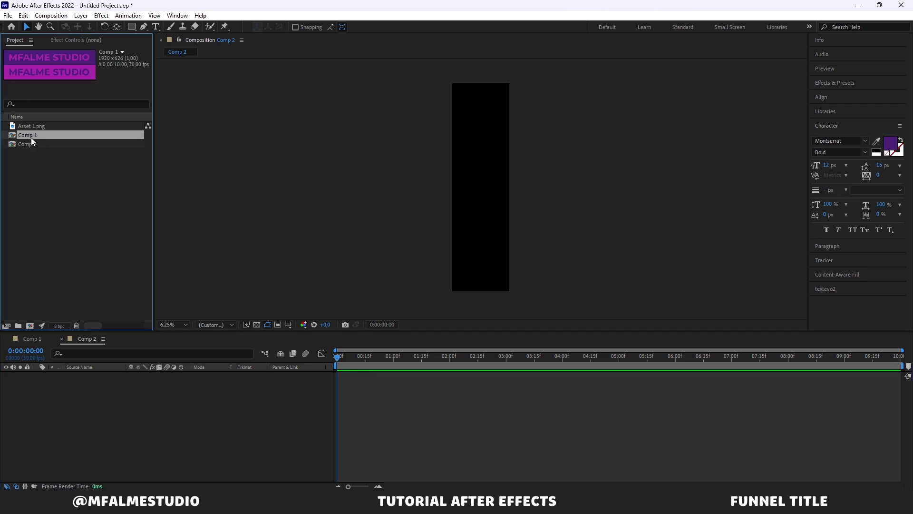
pyautogui.moveTo(31, 138); pyautogui.dragTo(83, 382)
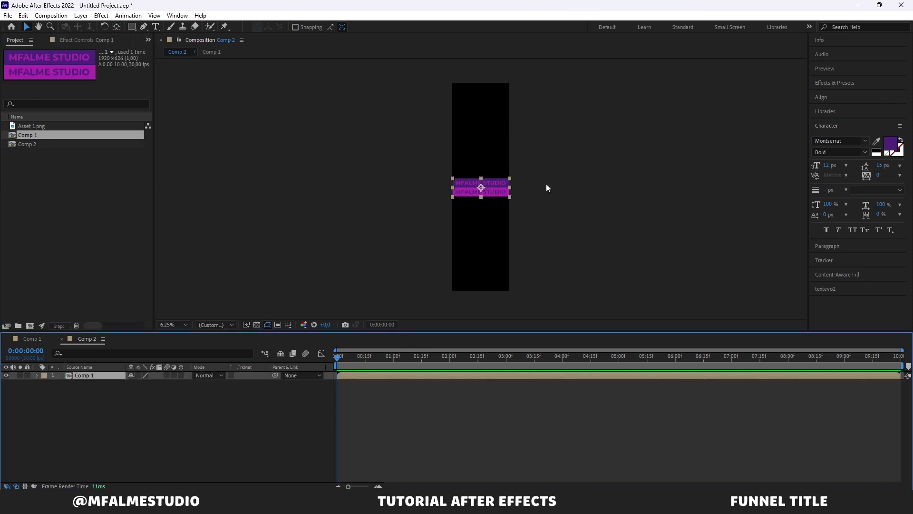
# Step: Apply the Motion Tile effect from the Stylize category to the Comp 1 layer
pyautogui.click(486, 185)
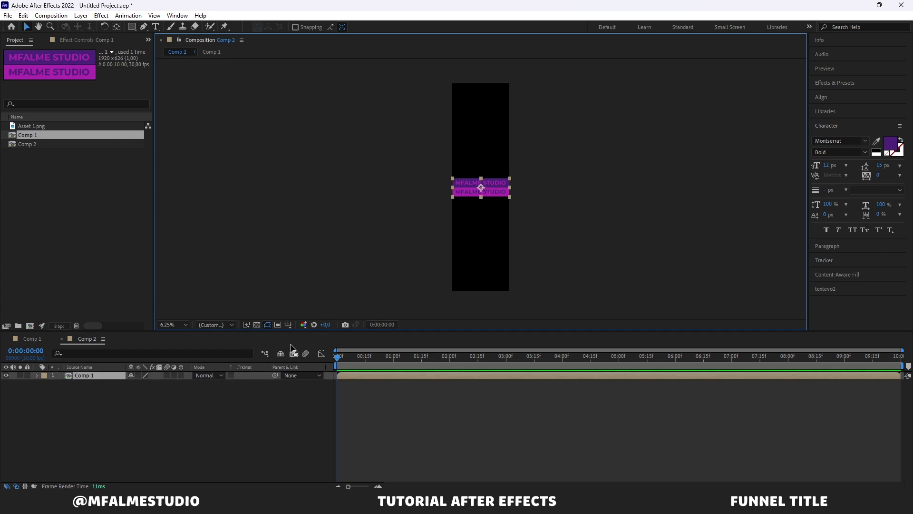
pyautogui.click(102, 15)
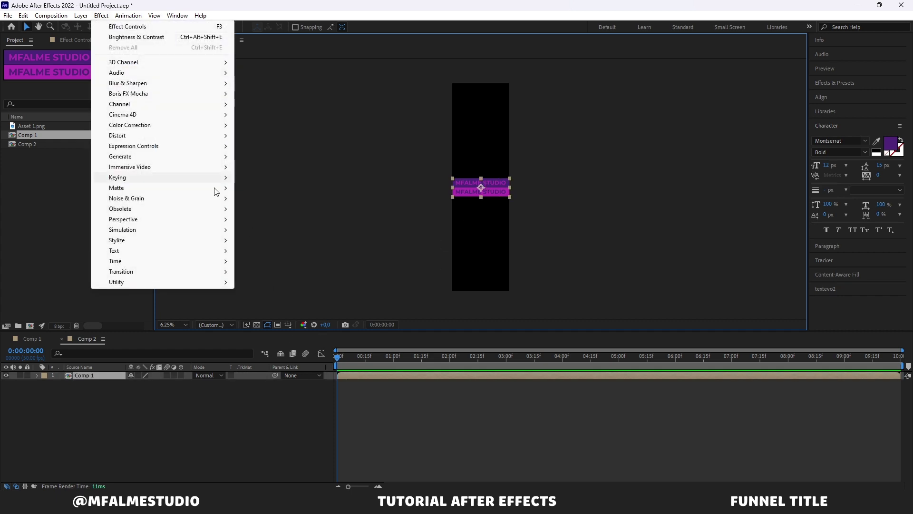
pyautogui.moveTo(208, 202)
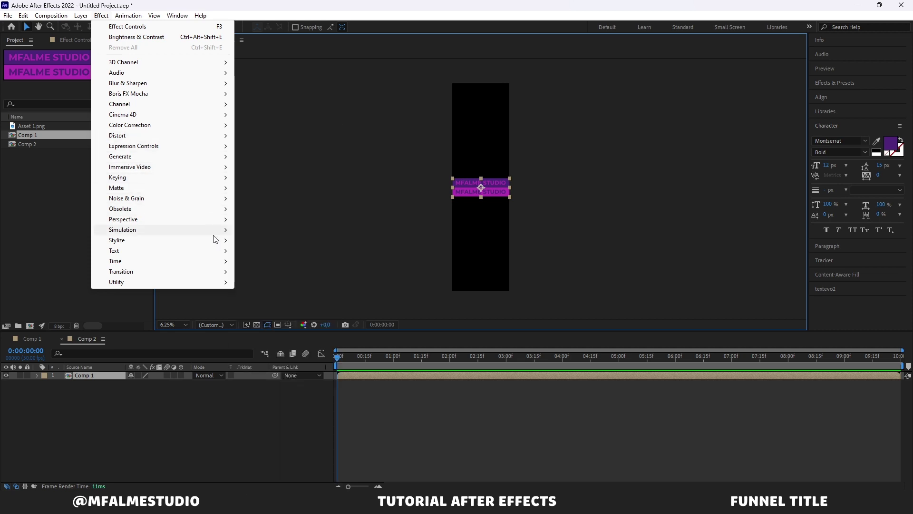
pyautogui.moveTo(223, 241)
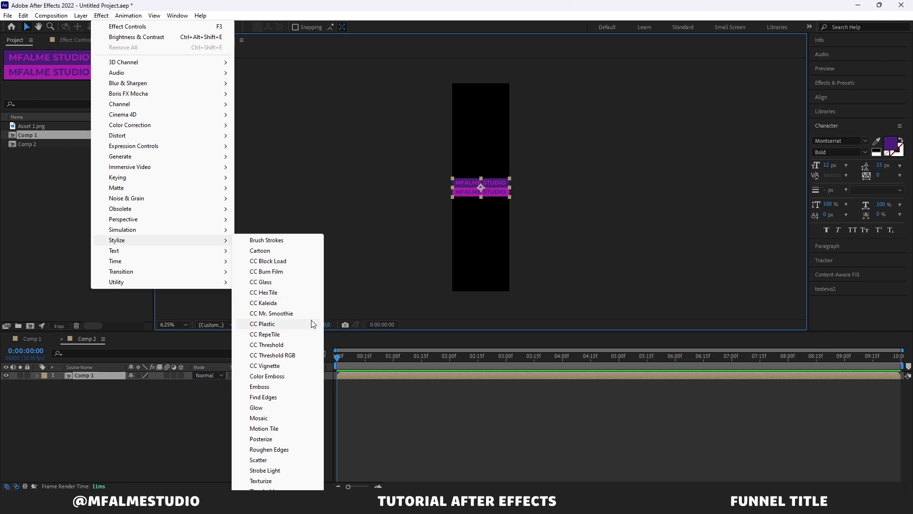
pyautogui.click(284, 430)
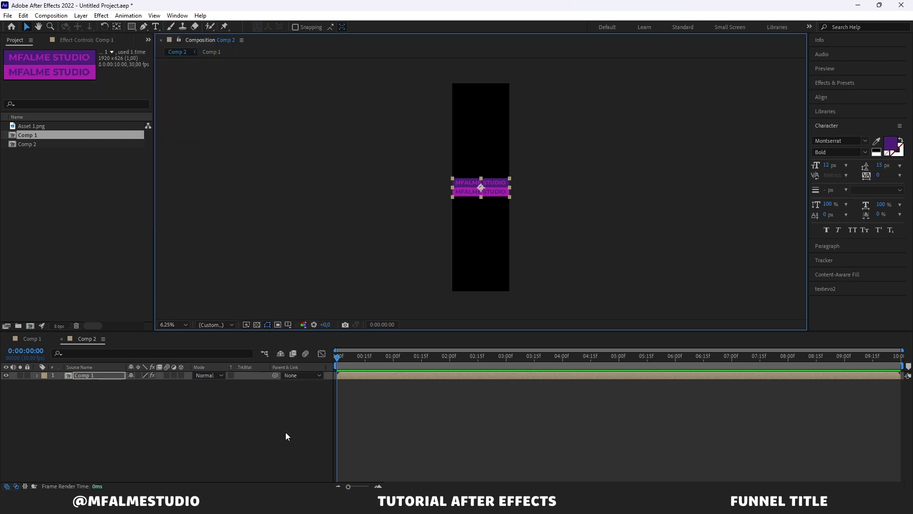
# Step: Set the Motion Tile Output Height to 1000 so the title bands repeat vertically through Comp 2
pyautogui.click(93, 40)
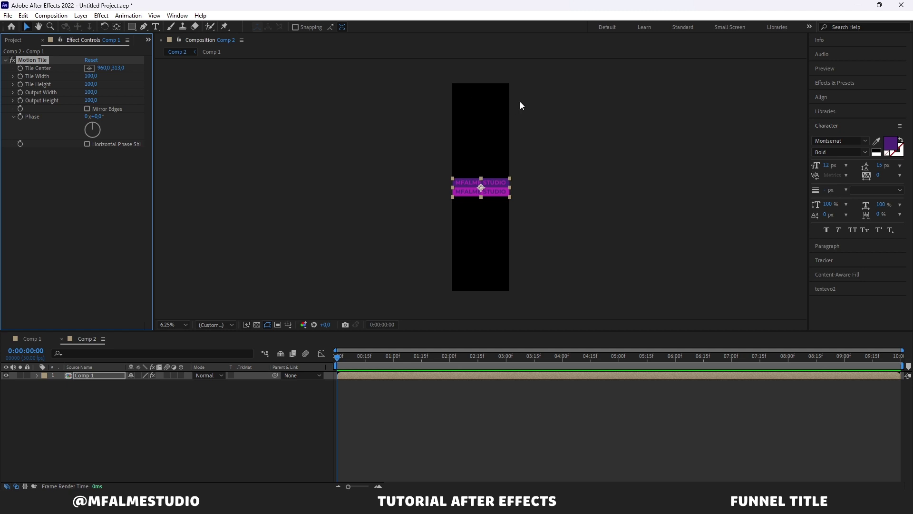
pyautogui.moveTo(89, 101); pyautogui.dragTo(137, 104)
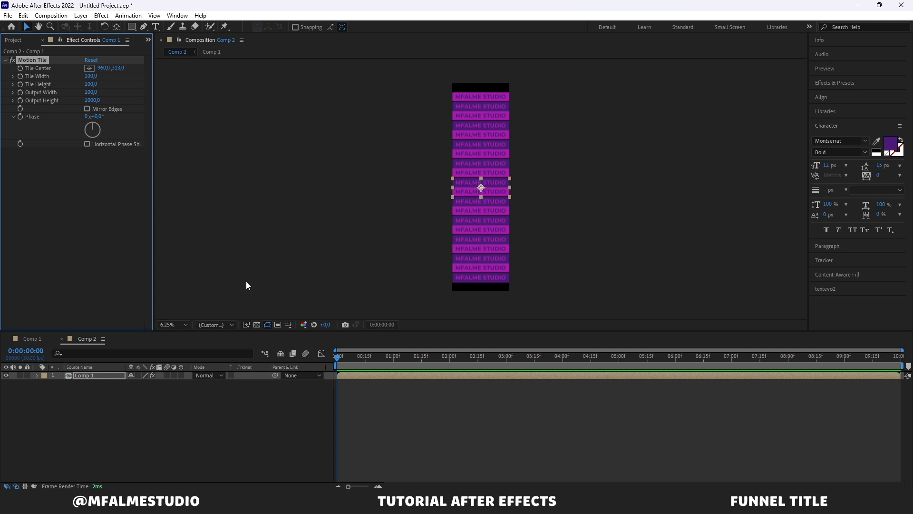
pyautogui.click(257, 264)
pyautogui.scroll(4, 481, 204)
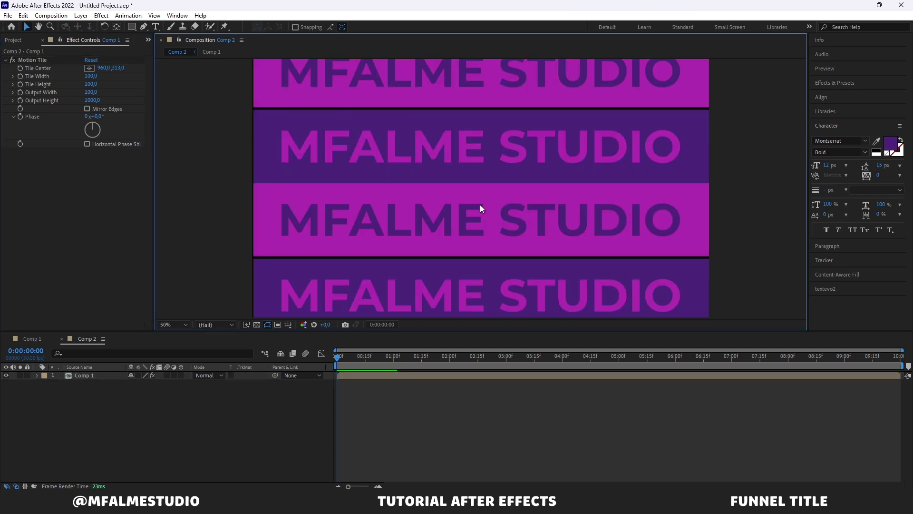
# Step: Adjust the Motion Tile Output Height on the Comp 1 layer to 900
pyautogui.scroll(-2, 480, 204)
pyautogui.scroll(1, 480, 204)
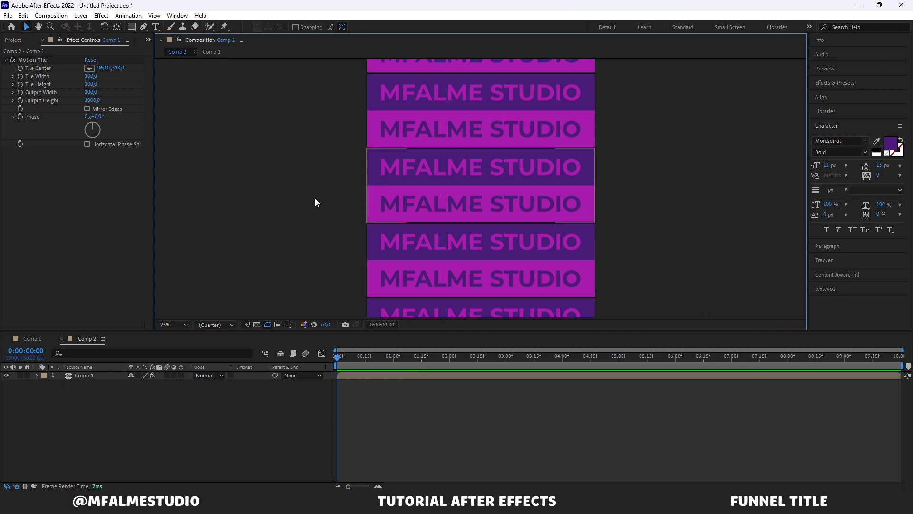
pyautogui.moveTo(90, 103)
pyautogui.mouseDown()
pyautogui.moveTo(68, 102)
pyautogui.moveTo(91, 102)
pyautogui.mouseUp()
pyautogui.scroll(-2, 293, 125)
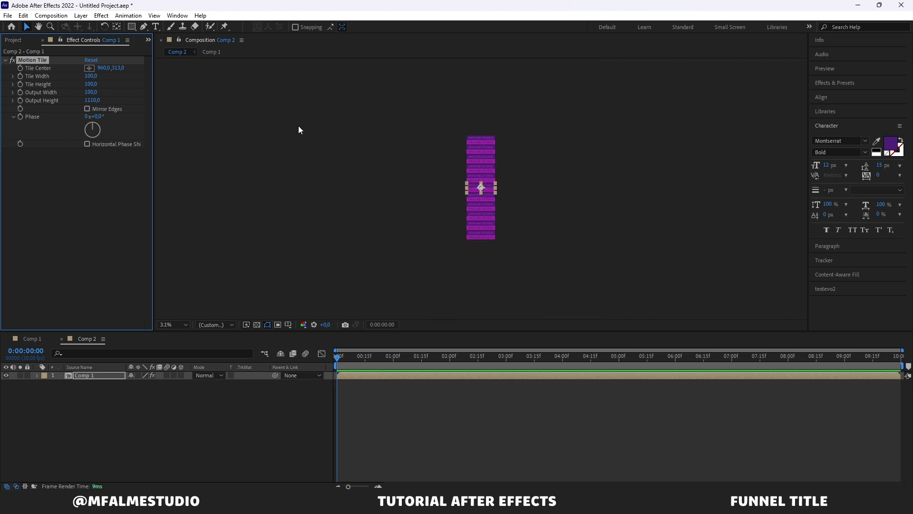
pyautogui.moveTo(91, 102)
pyautogui.mouseDown()
pyautogui.moveTo(69, 101)
pyautogui.moveTo(94, 106)
pyautogui.moveTo(79, 102)
pyautogui.mouseUp()
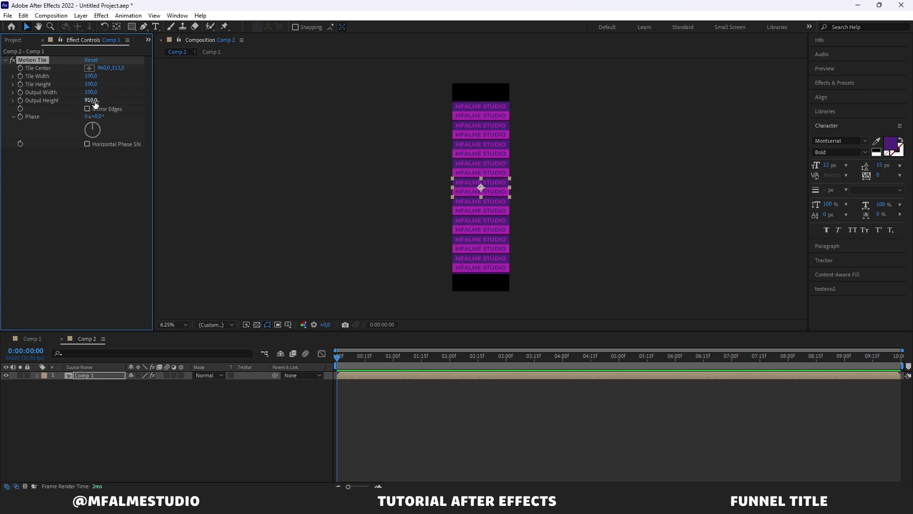
pyautogui.click(94, 100)
pyautogui.write('900')
pyautogui.press('Return')
pyautogui.click(376, 223)
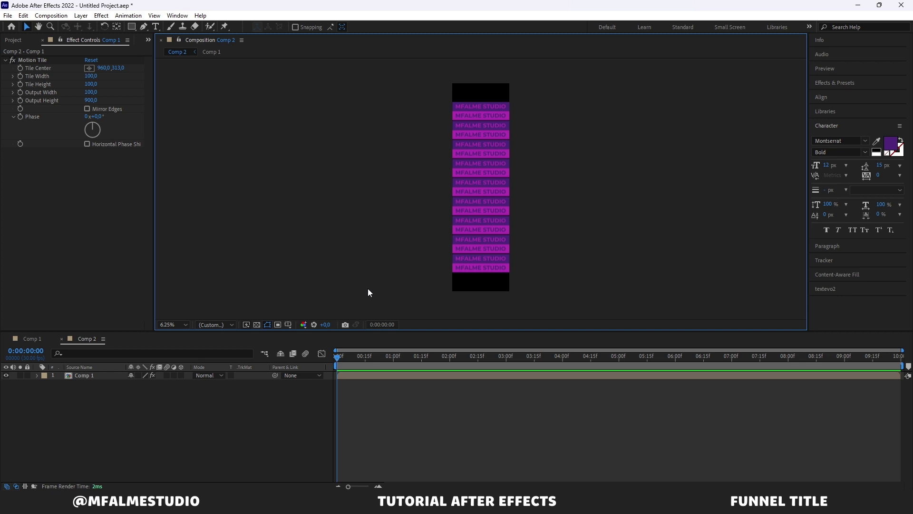
# Step: Add a Tile Center keyframe for Motion Tile at 0:00:00:00 and reveal the keyframed property under the Comp 1 layer
pyautogui.click(341, 356)
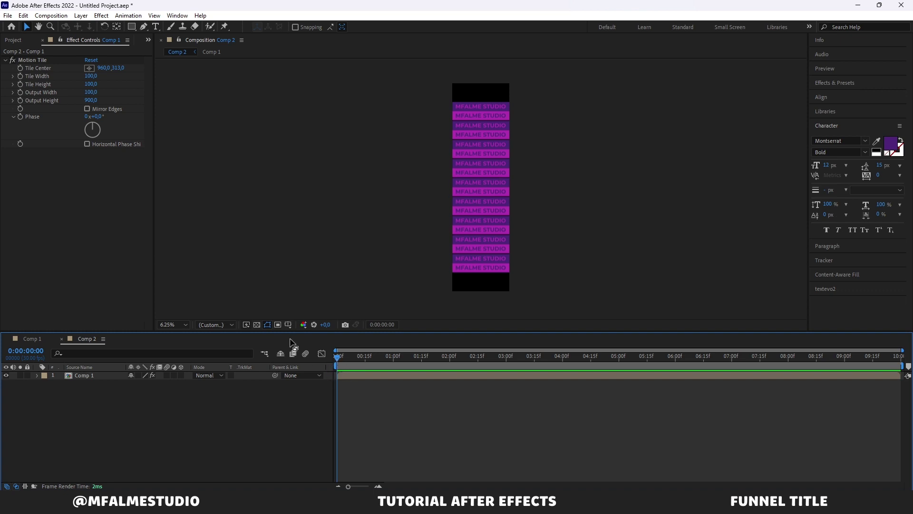
pyautogui.click(20, 68)
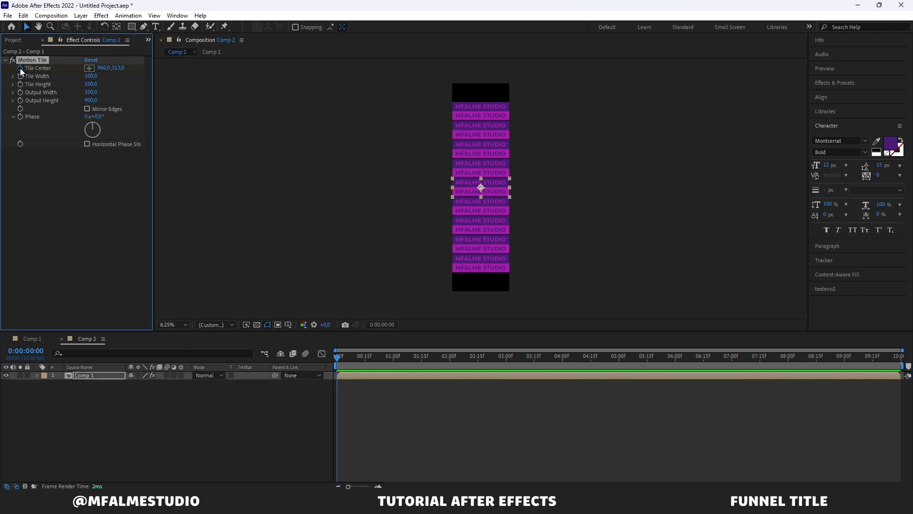
pyautogui.press('u')
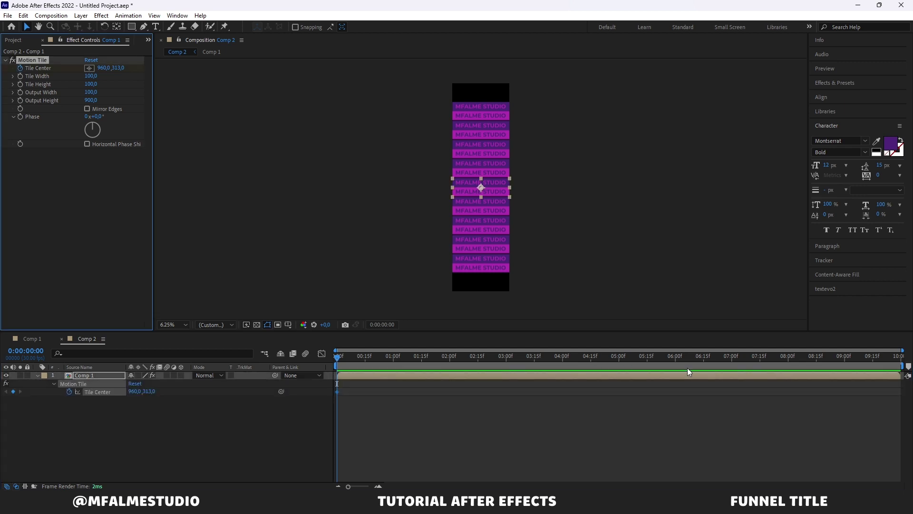
# Step: At the last frame, 0:00:09:29, set the vertical Tile Center value of Motion Tile to -5000
pyautogui.moveTo(781, 356); pyautogui.dragTo(908, 363)
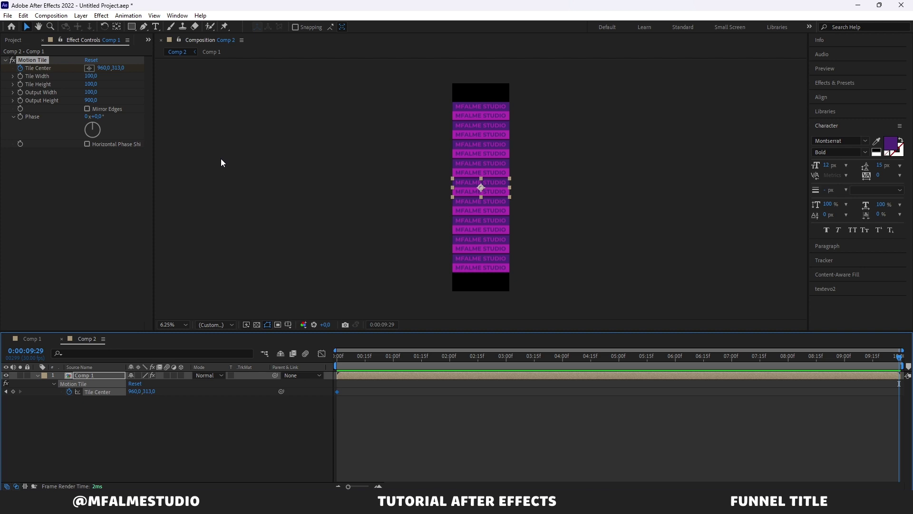
pyautogui.click(118, 68)
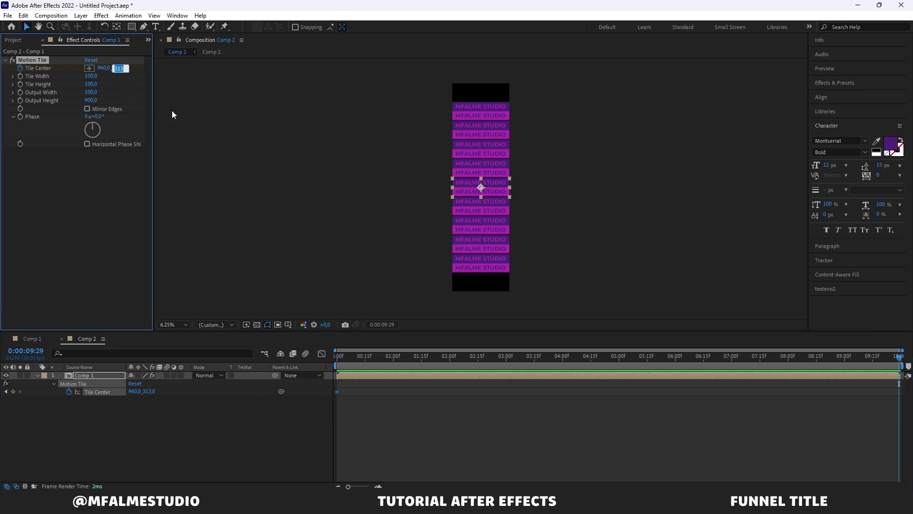
pyautogui.write('-5000')
pyautogui.press('Return')
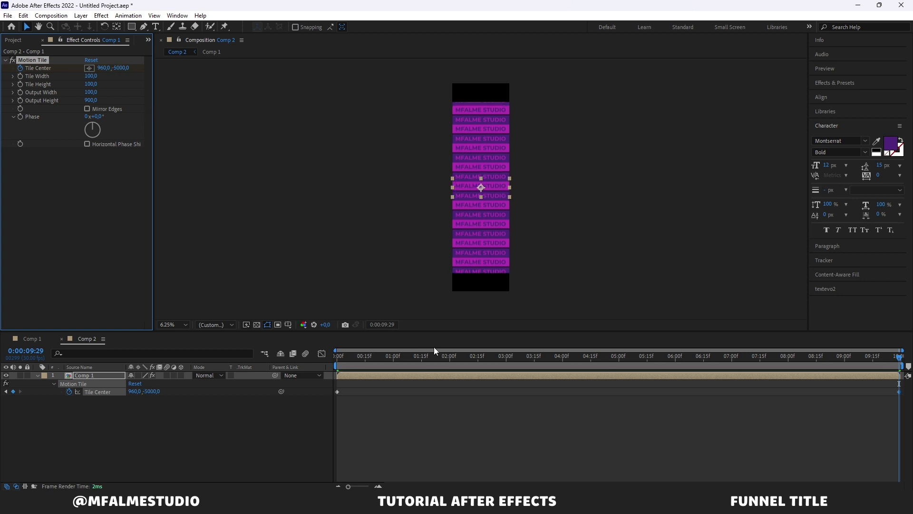
pyautogui.moveTo(124, 71); pyautogui.dragTo(110, 92)
pyautogui.click(127, 68)
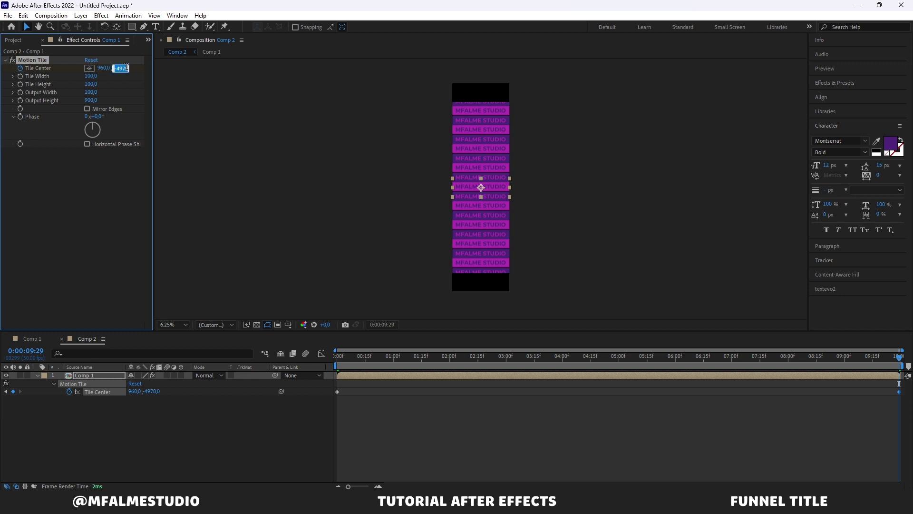
pyautogui.write('-5000')
pyautogui.press('Return')
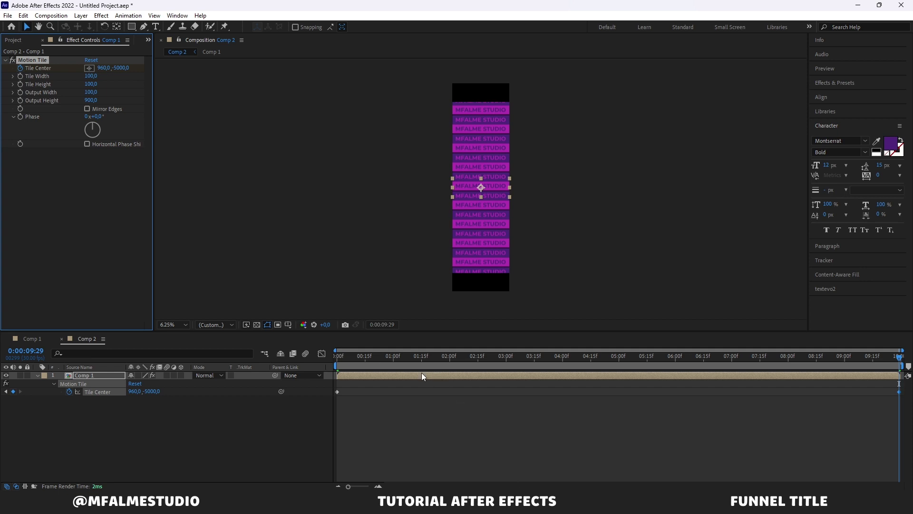
# Step: Preview the scrolling Tile Center animation across the full length of Comp 2
pyautogui.moveTo(369, 356); pyautogui.dragTo(707, 362)
pyautogui.moveTo(735, 405); pyautogui.dragTo(274, 394)
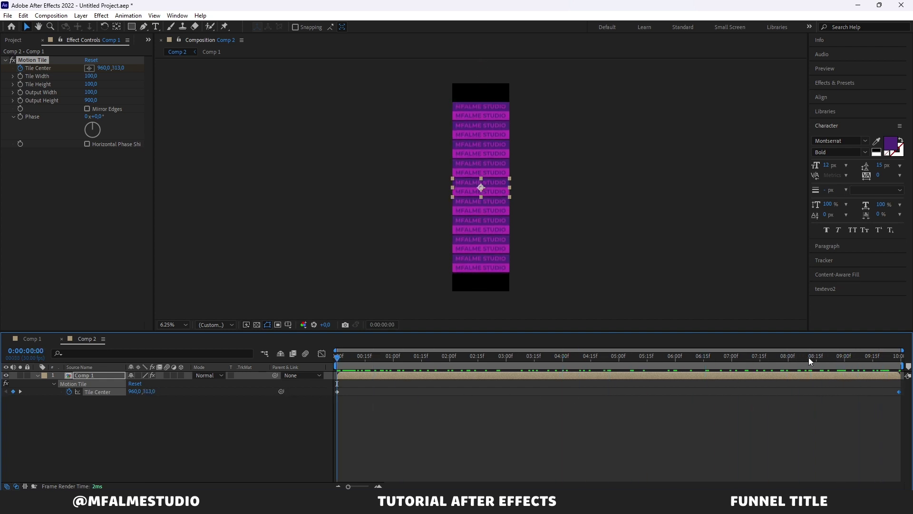
pyautogui.moveTo(865, 362); pyautogui.dragTo(902, 364)
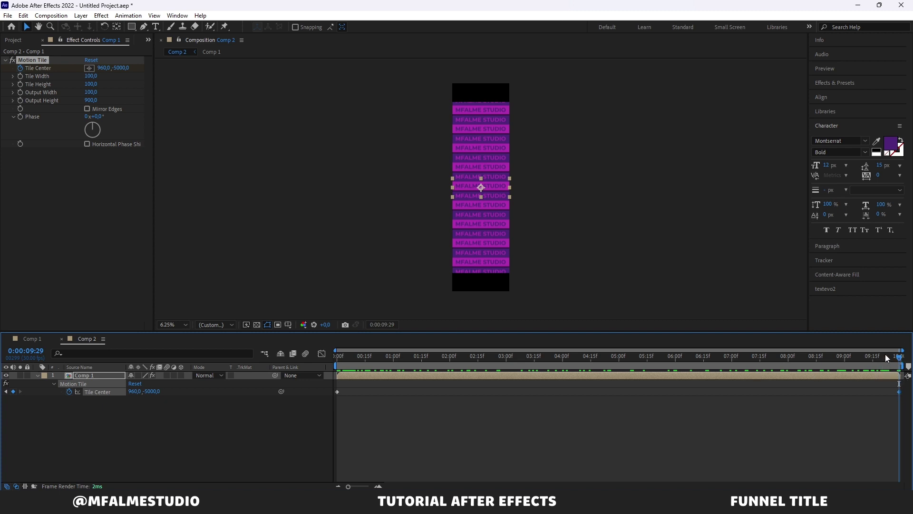
pyautogui.press('space')
pyautogui.press('space')
# Step: Flip the Comp 1 layer vertically
pyautogui.click(102, 374)
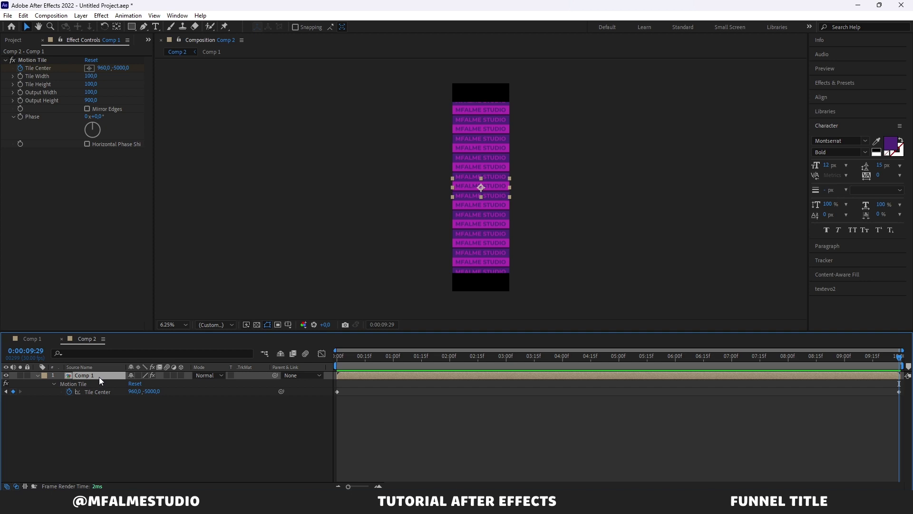
pyautogui.rightClick(99, 377)
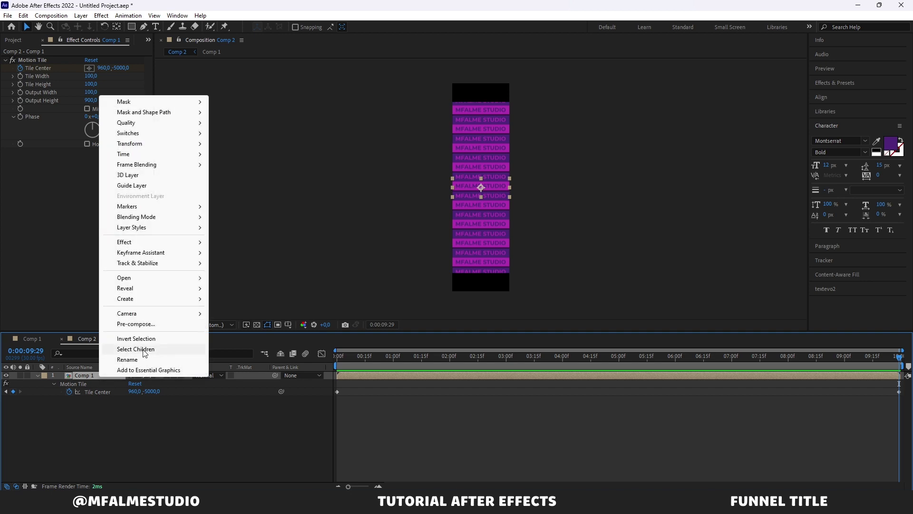
pyautogui.moveTo(192, 143)
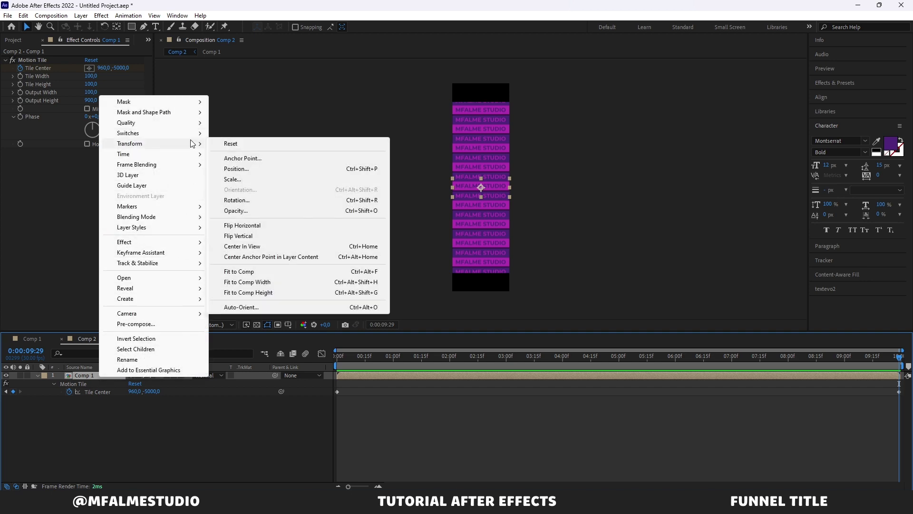
pyautogui.click(304, 233)
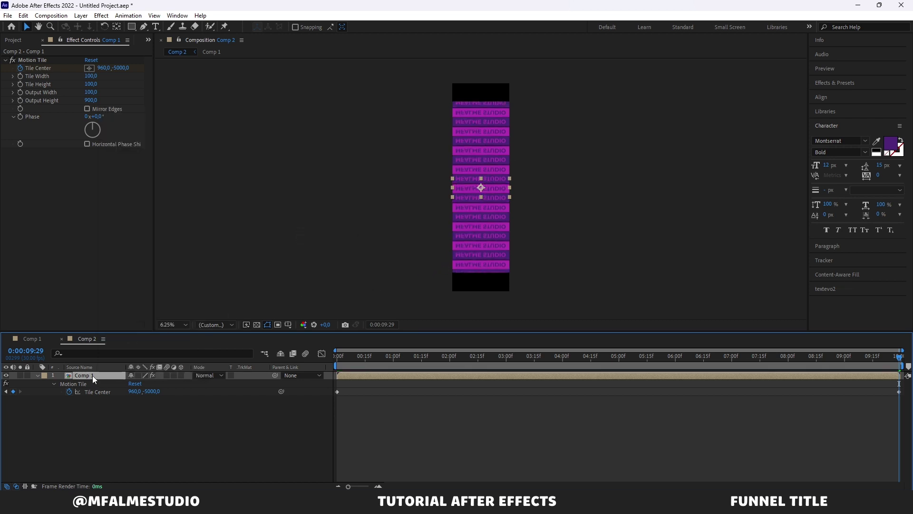
# Step: Unlink the Comp 1 layer's scale dimensions and set the vertical scale to -122% so the bands fill the composition height
pyautogui.press('s')
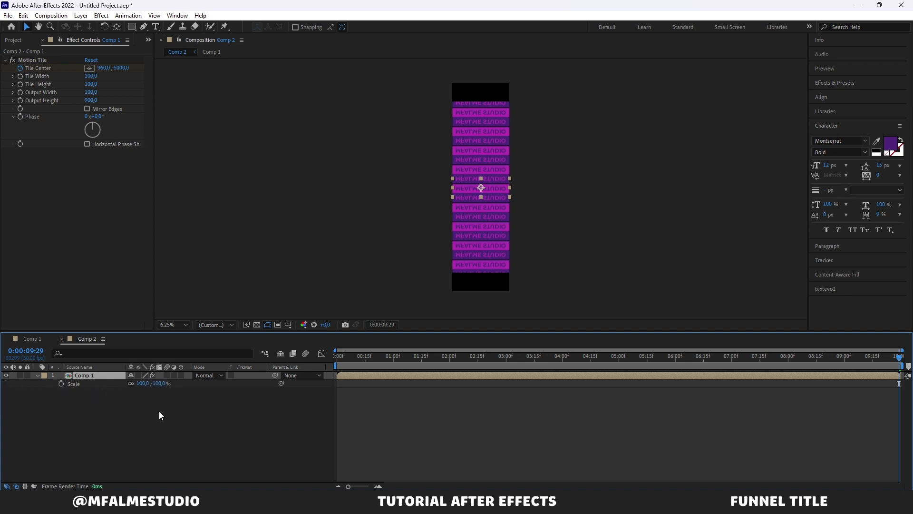
pyautogui.click(131, 384)
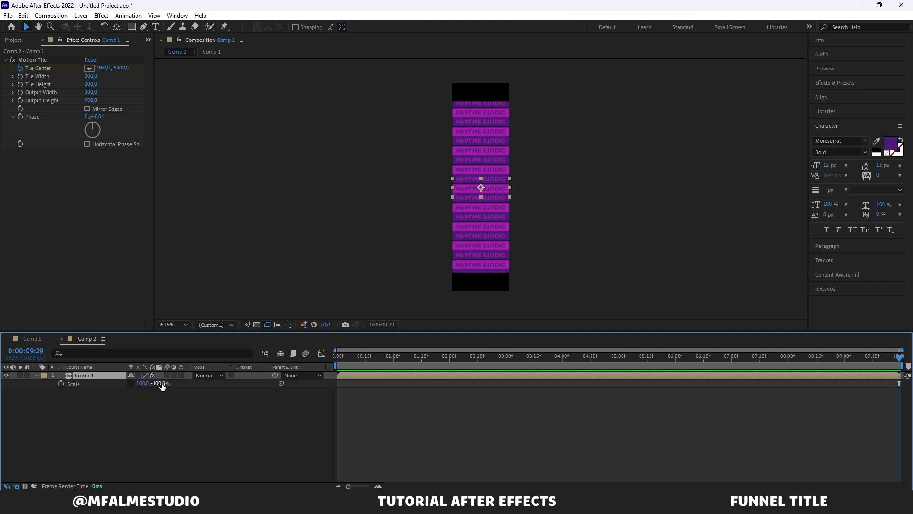
pyautogui.moveTo(161, 384); pyautogui.dragTo(141, 374)
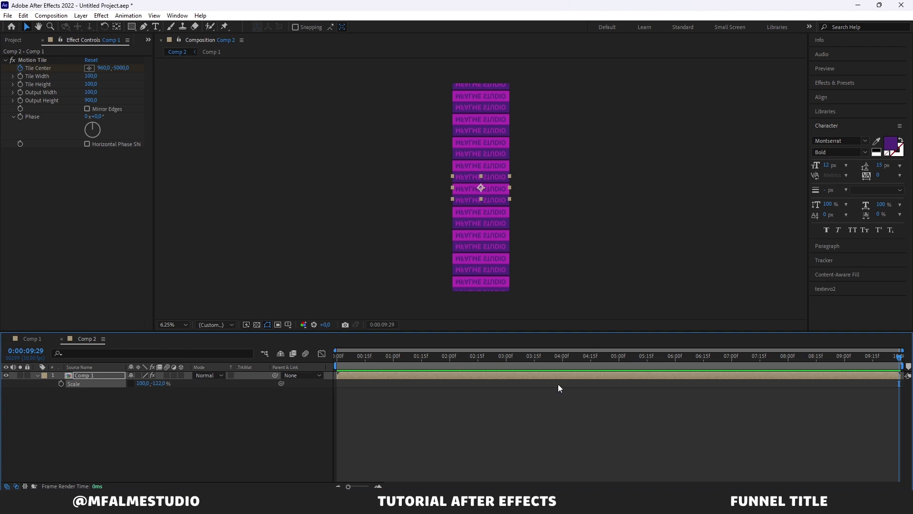
pyautogui.click(360, 253)
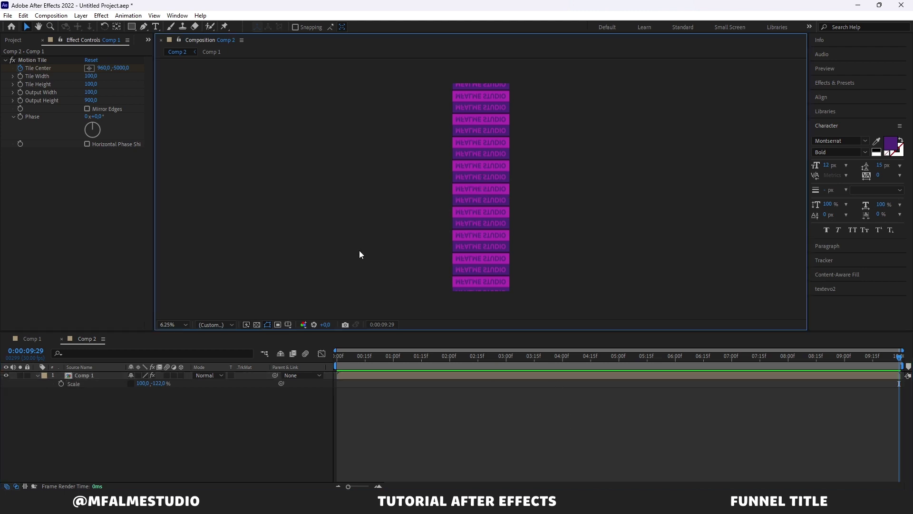
# Step: Create a new composition 1920 px wide and 1080 px high, and show the list of project items
pyautogui.click(61, 16)
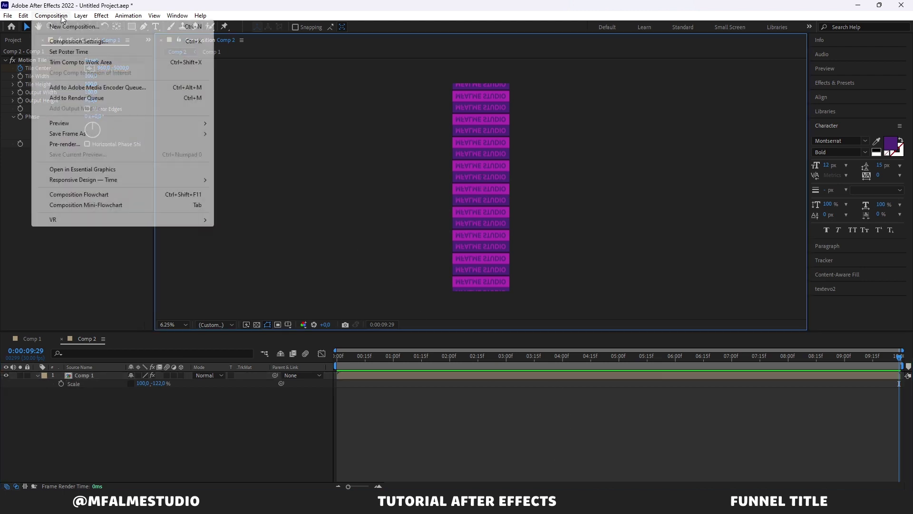
pyautogui.click(63, 28)
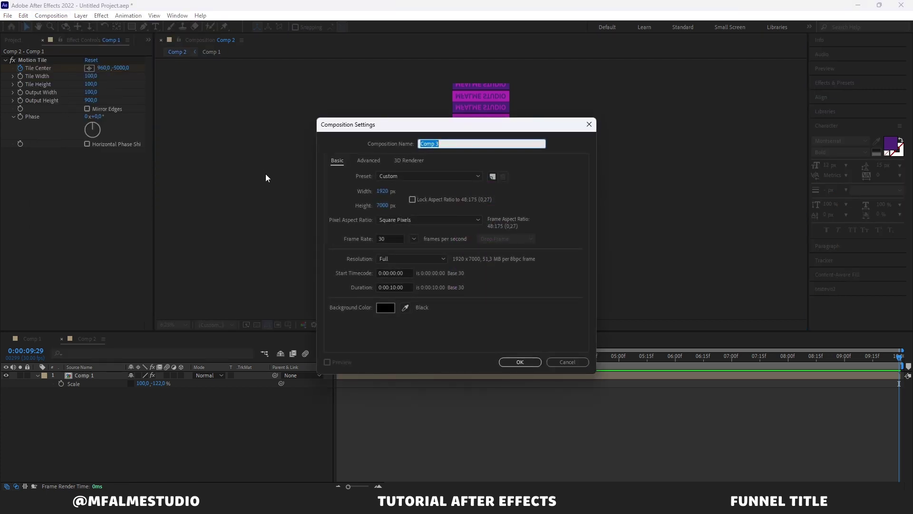
pyautogui.click(382, 205)
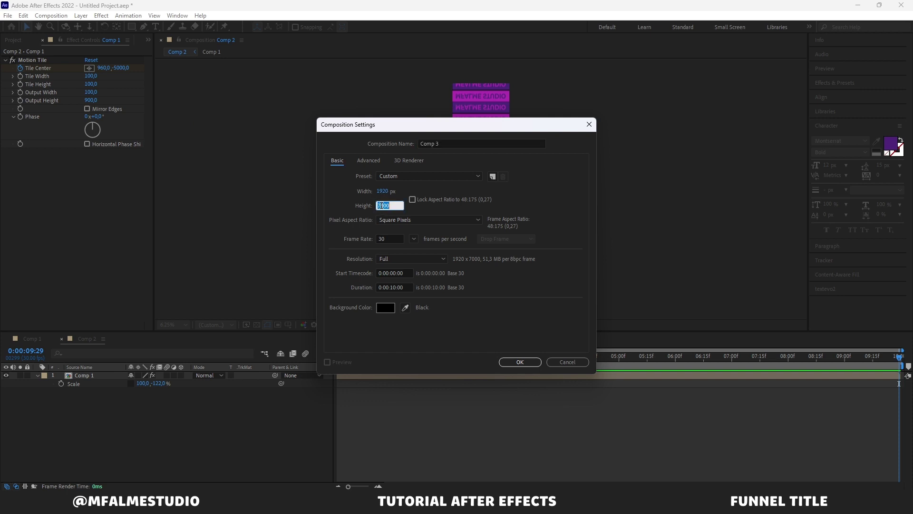
pyautogui.write('1080')
pyautogui.click(522, 362)
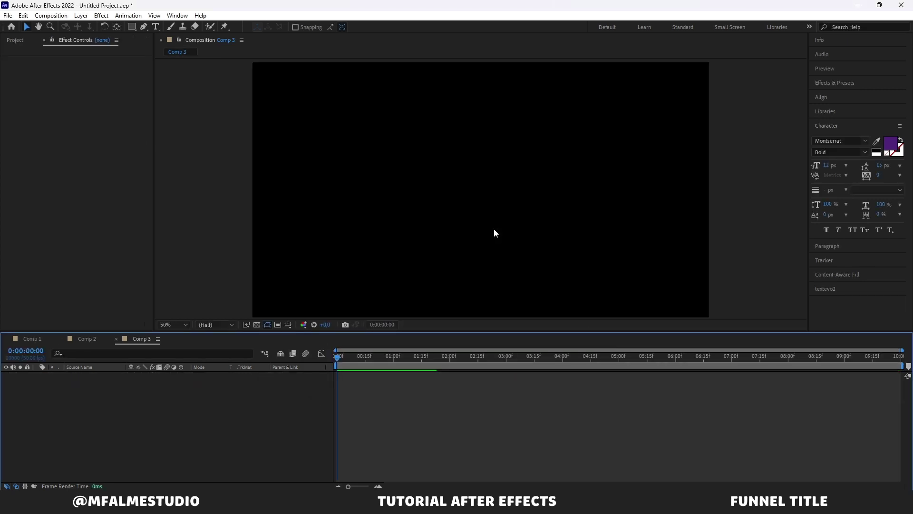
pyautogui.click(18, 40)
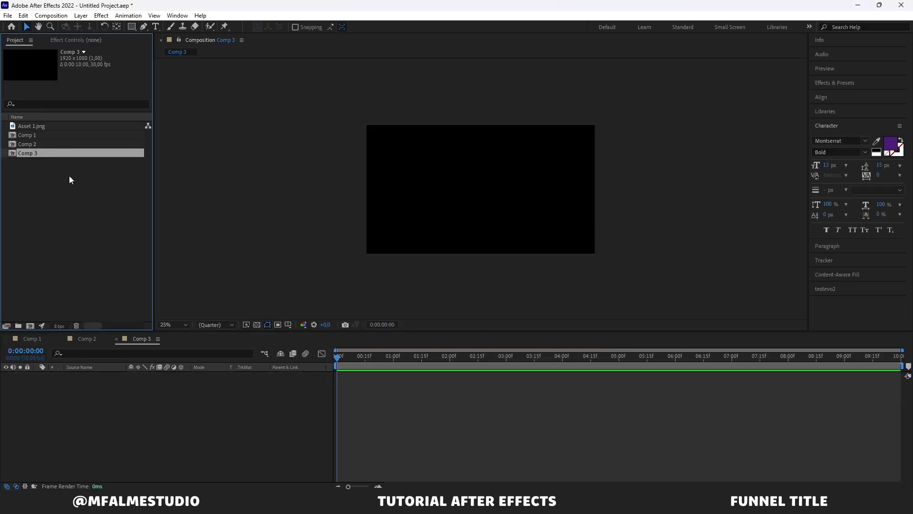
pyautogui.click(60, 161)
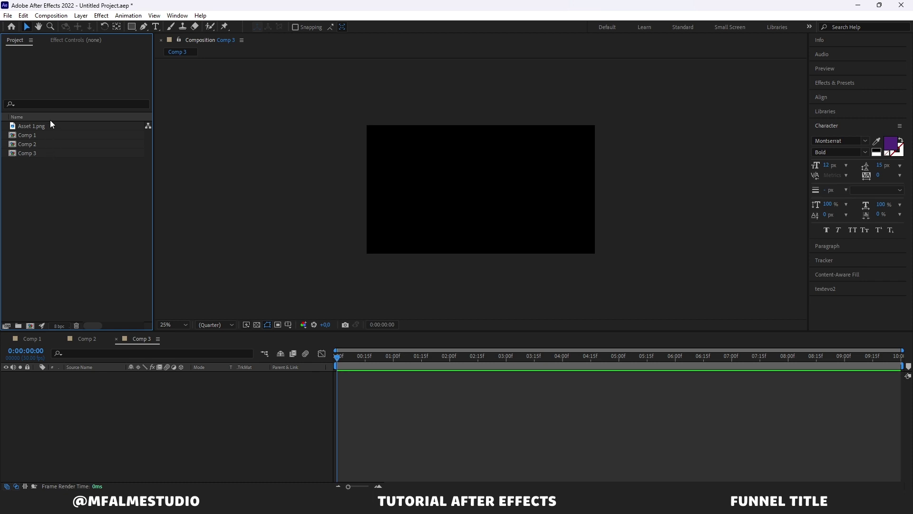
pyautogui.click(47, 127)
pyautogui.moveTo(40, 127); pyautogui.dragTo(100, 392)
pyautogui.click(195, 275)
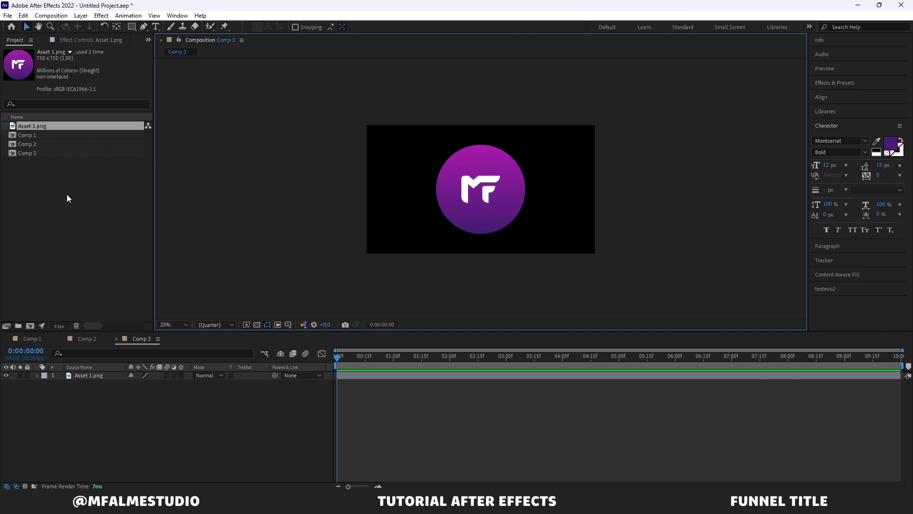
pyautogui.click(83, 376)
pyautogui.press('Delete')
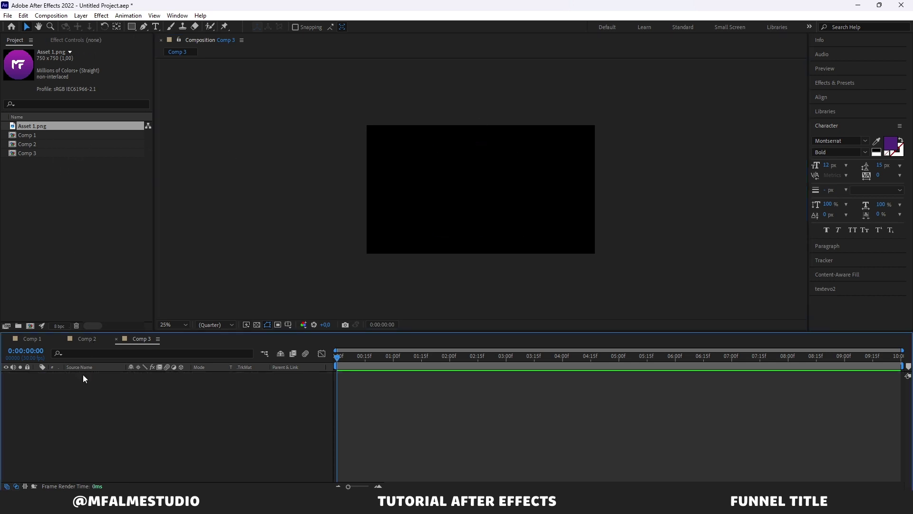
# Step: Add Comp 2 as a layer in Comp 3, apply the CC Cylinder effect from the Perspective category to it, and display its settings
pyautogui.click(58, 144)
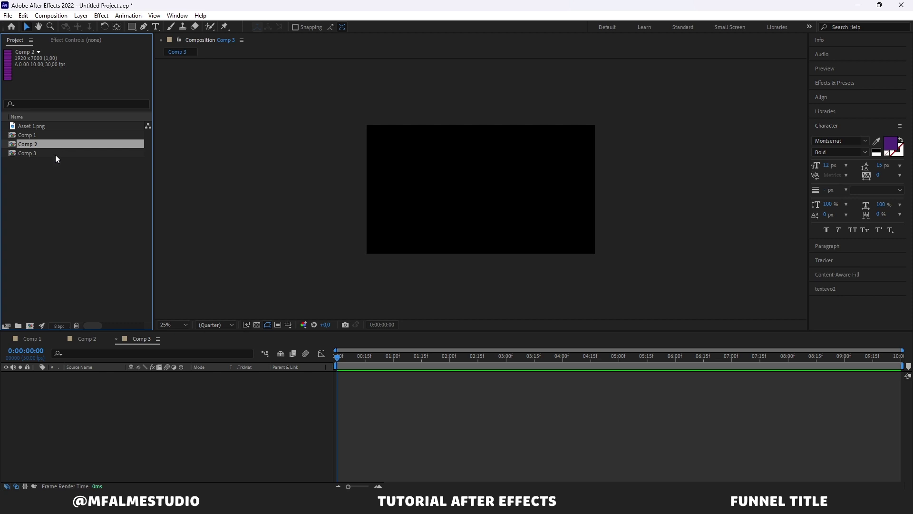
pyautogui.moveTo(50, 143); pyautogui.dragTo(119, 395)
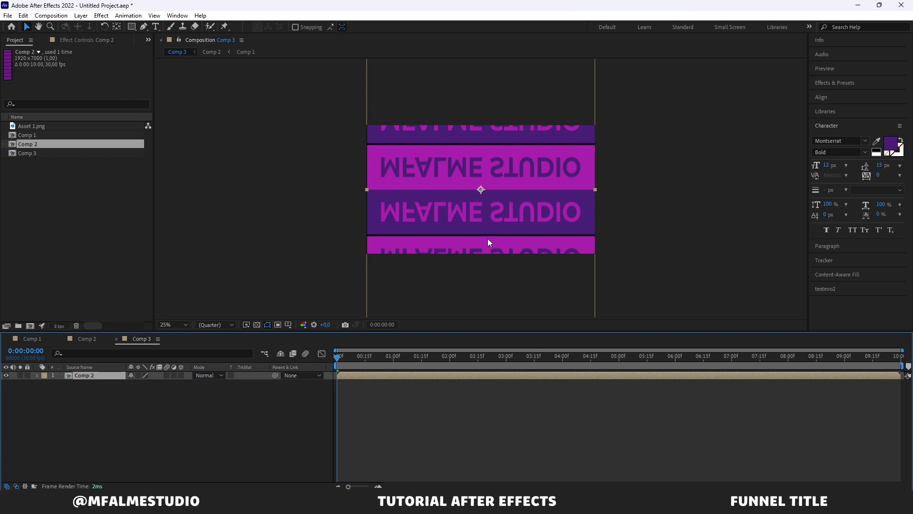
pyautogui.click(101, 15)
pyautogui.moveTo(205, 219)
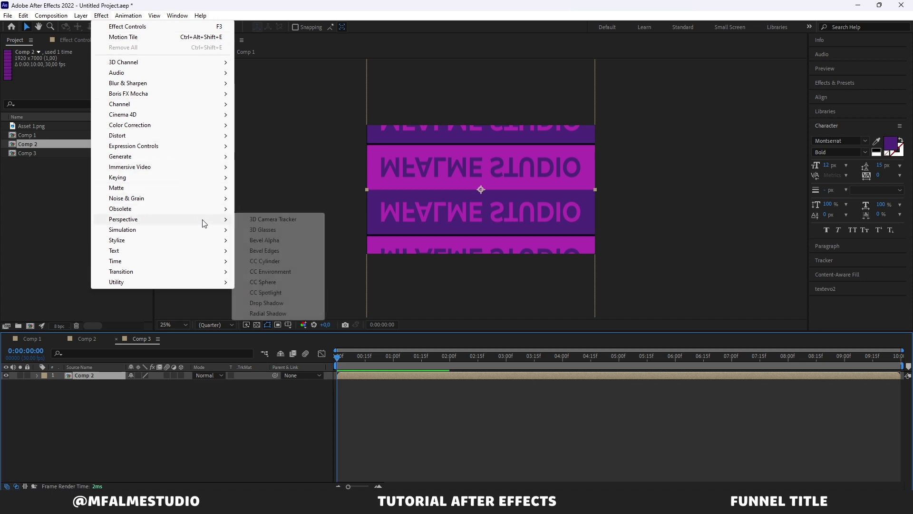
pyautogui.click(287, 264)
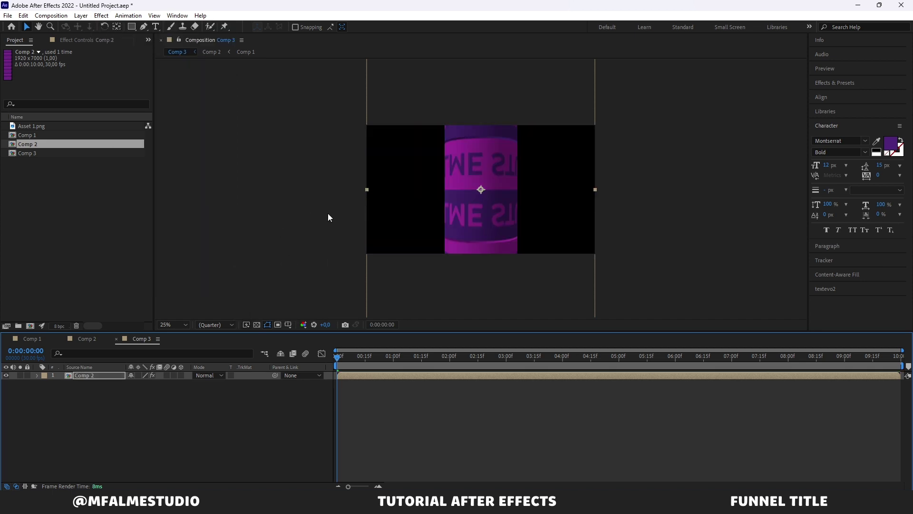
pyautogui.click(101, 42)
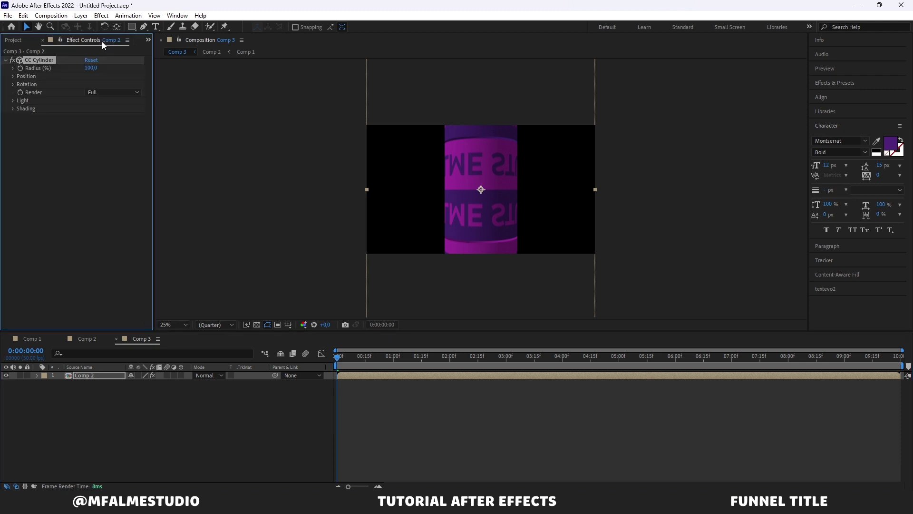
# Step: Set the CC Cylinder radius on the Comp 2 layer to 125%
pyautogui.click(89, 68)
pyautogui.write('125')
pyautogui.press('Return')
# Step: Set the cylinder's X rotation to -90° to look down the inside of the tube, and preview the animation
pyautogui.click(13, 85)
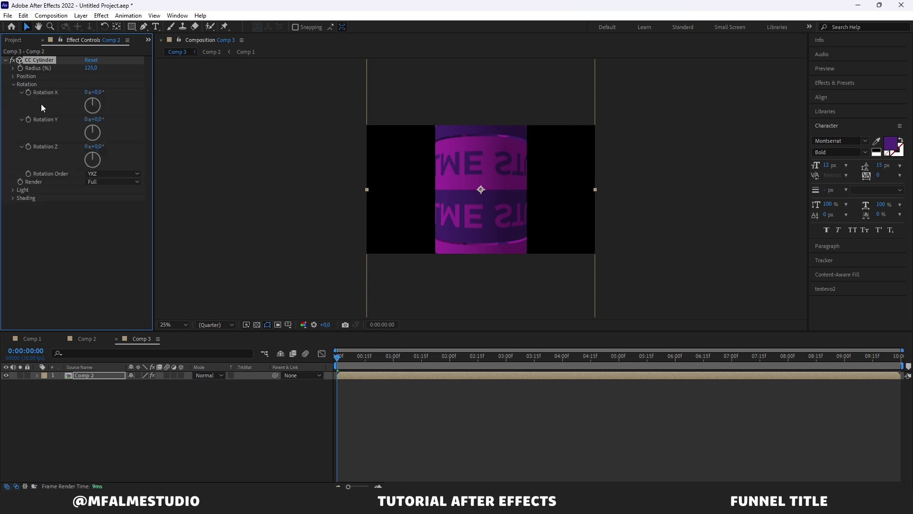
pyautogui.click(97, 92)
pyautogui.write('-90')
pyautogui.press('Return')
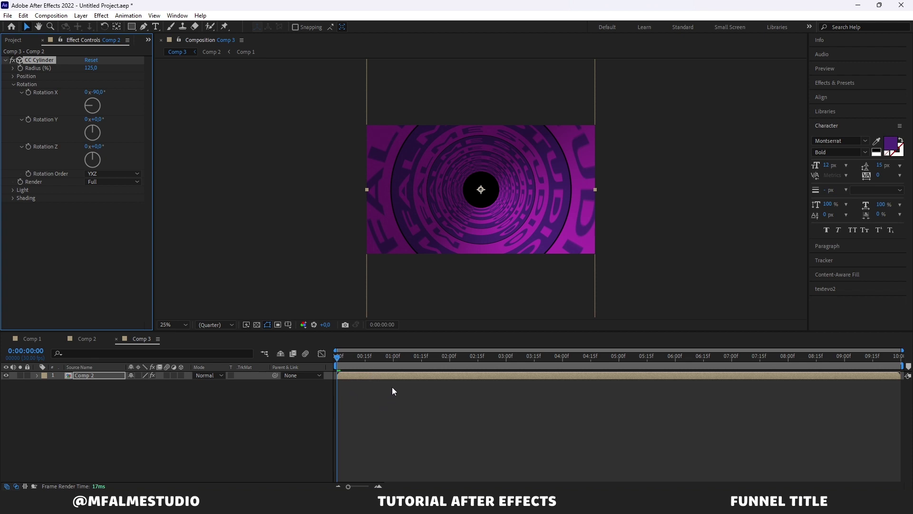
pyautogui.press('space')
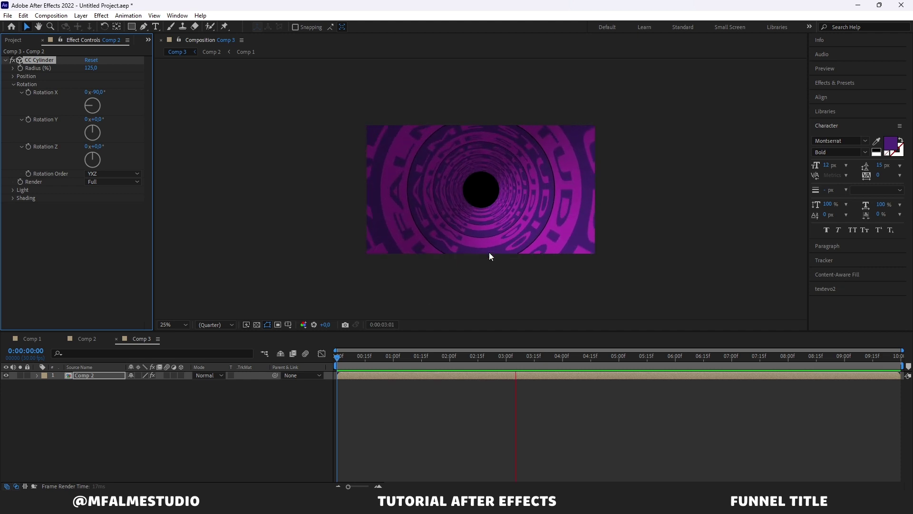
pyautogui.click(341, 357)
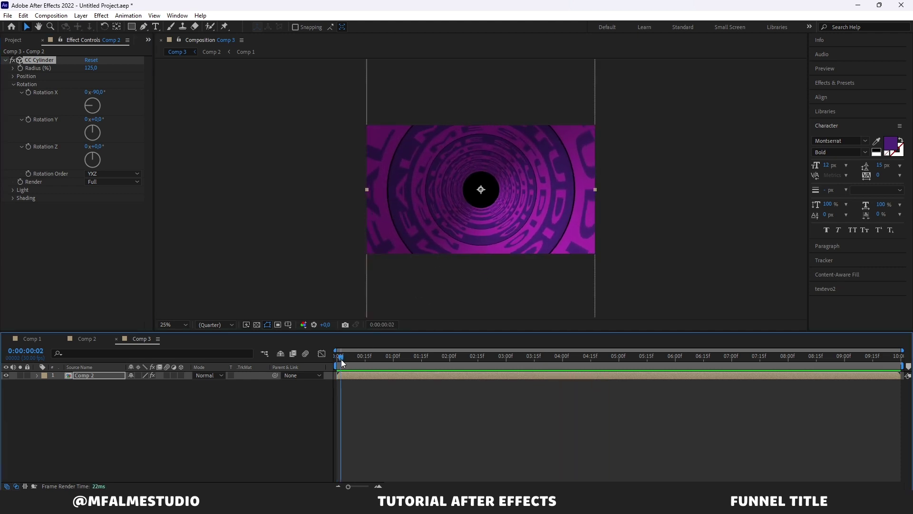
# Step: Add the Asset 1.png logo to Comp 3 beneath the Comp 2 layer and scale it down to 42%
pyautogui.click(10, 41)
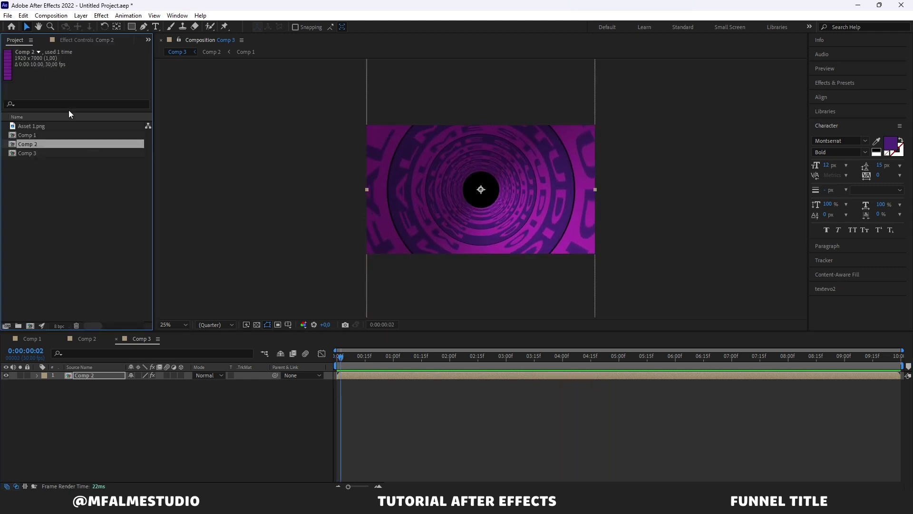
pyautogui.moveTo(52, 126); pyautogui.dragTo(106, 382)
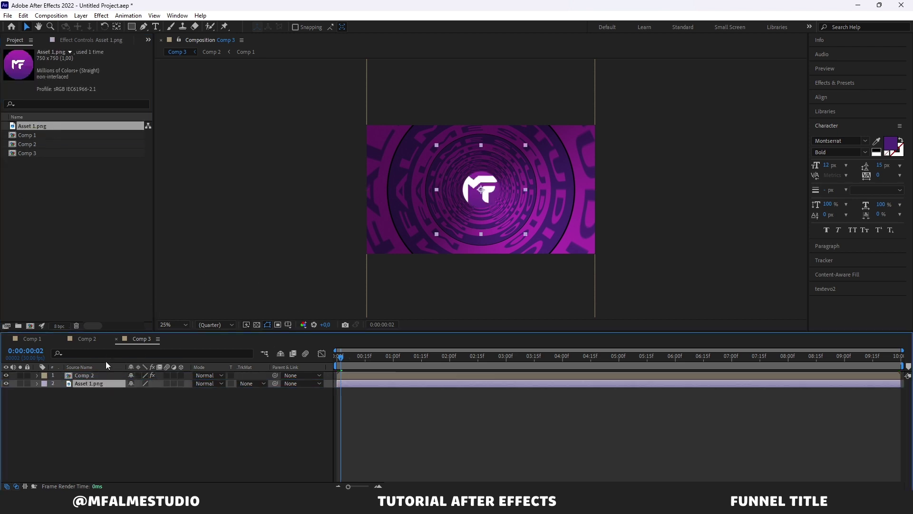
pyautogui.press('s')
pyautogui.moveTo(143, 395); pyautogui.dragTo(112, 388)
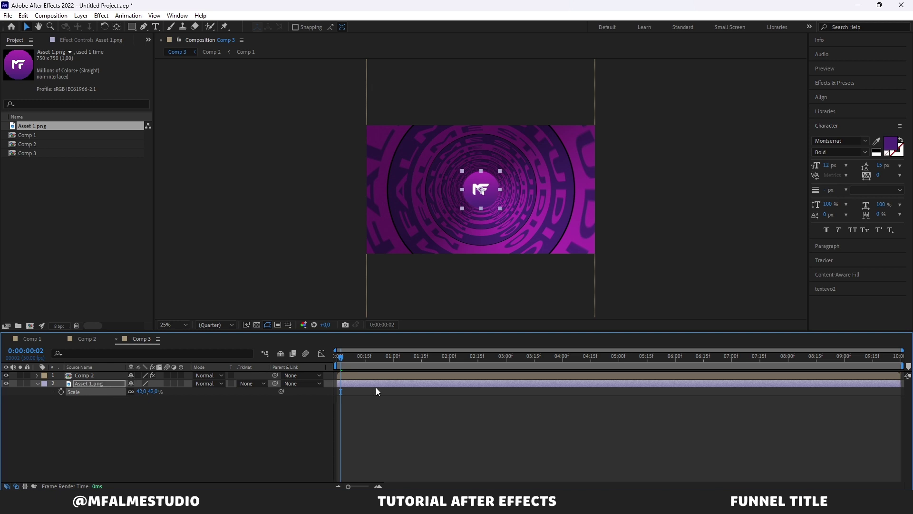
# Step: Deselect the logo layer and preview Comp 3 from the first frame
pyautogui.click(337, 356)
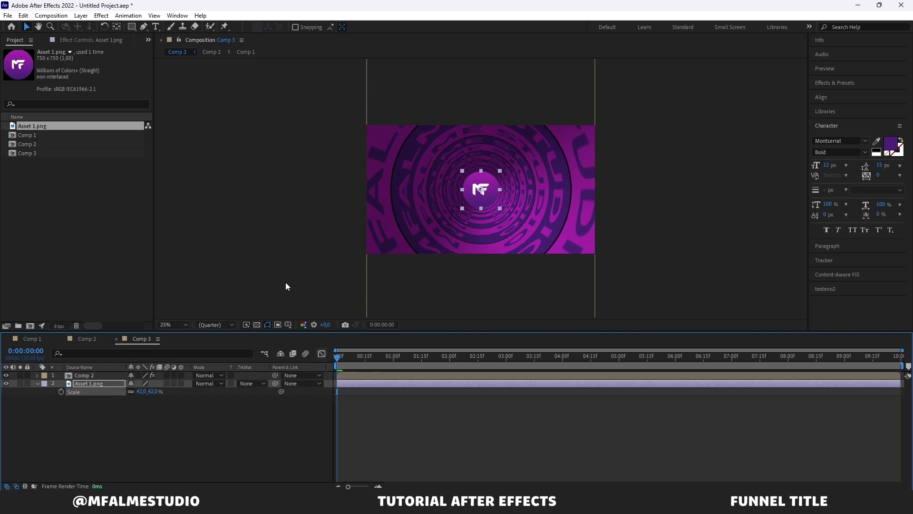
pyautogui.click(285, 282)
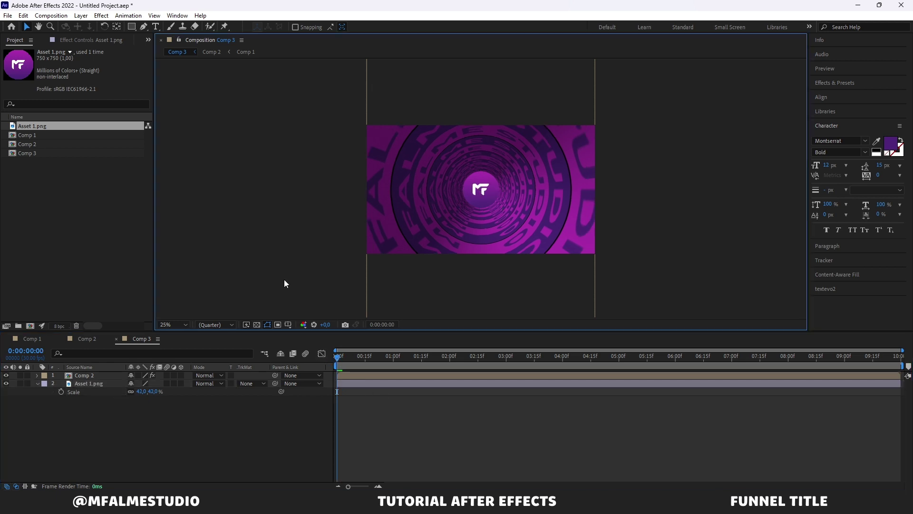
pyautogui.press('space')
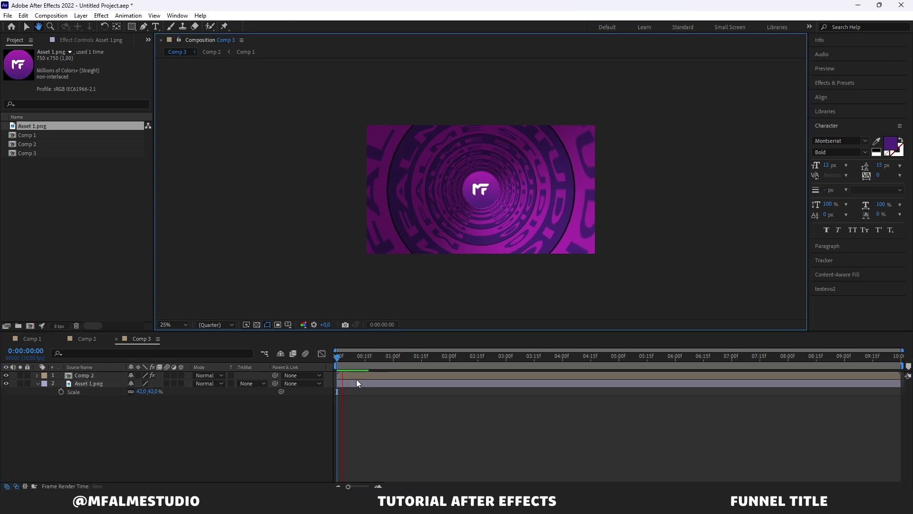